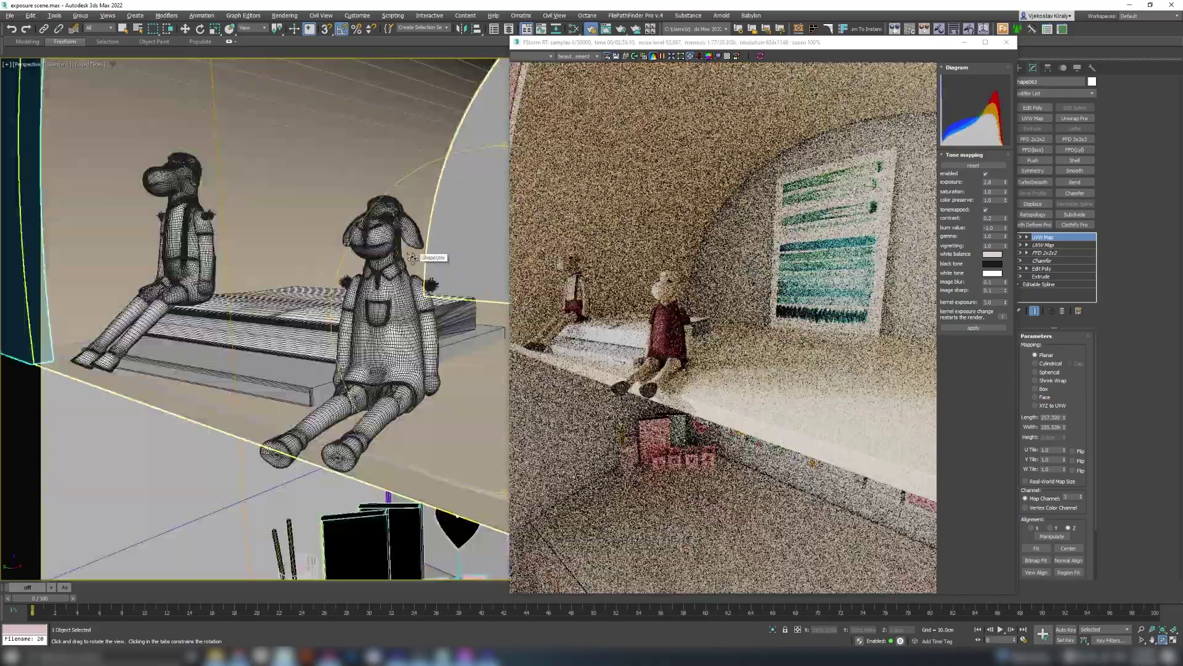
- Zoom the Perspective view in close on the dolls, then back out to show both dolls
{"action": "key", "text": "alt+z"}
{"action": "left_click_drag", "start_coordinate": [288, 309], "coordinate": [288, 302]}
{"action": "key", "text": "shift+z"}
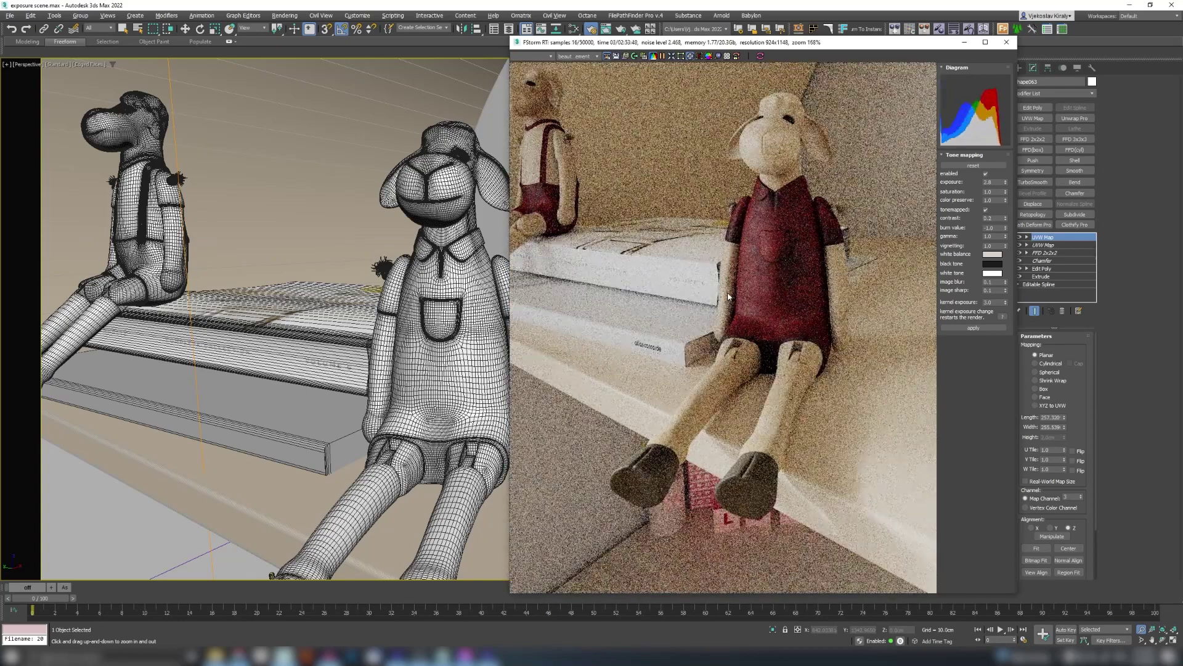
- Select the dolls-and-shelf group and bring up the full-room FStorm render
{"action": "key", "text": "q"}
{"action": "left_click", "coordinate": [432, 308]}
{"action": "scroll", "coordinate": [199, 236], "scroll_direction": "up", "scroll_amount": 5}
{"action": "scroll", "coordinate": [317, 256], "scroll_direction": "down", "scroll_amount": 8}
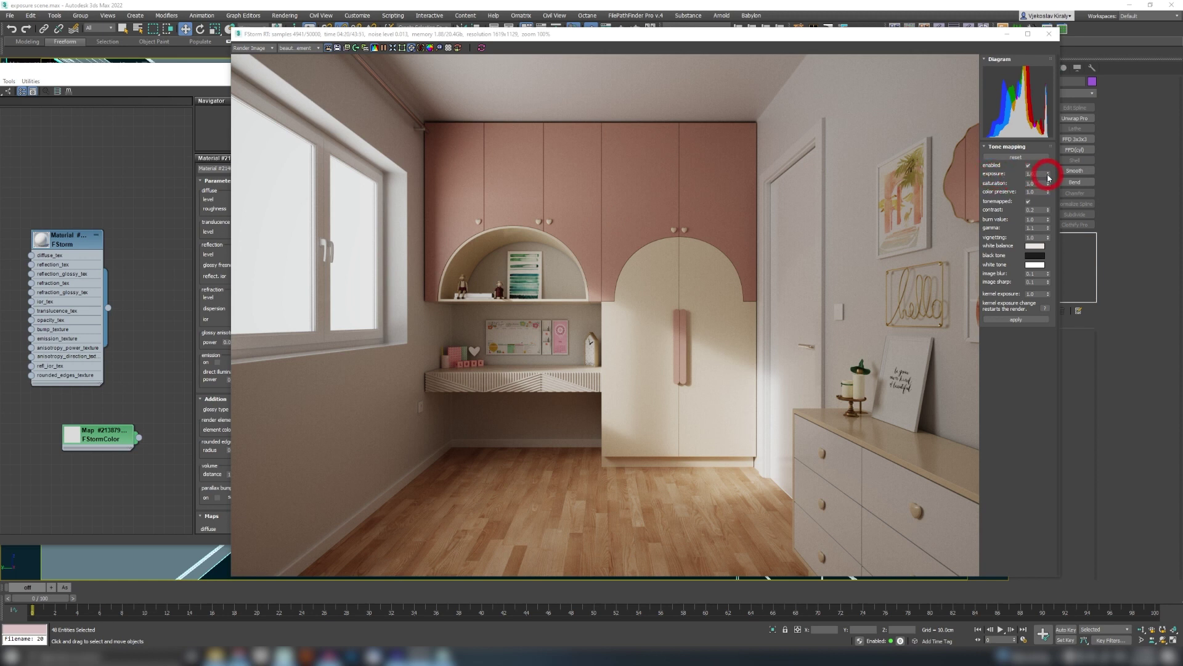
- Raise the Tone mapping exposure to brighten the room render
{"action": "mouse_move", "coordinate": [1046, 174]}
{"action": "left_mouse_down"}
{"action": "mouse_move", "coordinate": [1043, 108]}
{"action": "mouse_move", "coordinate": [1054, 174]}
{"action": "left_mouse_up"}
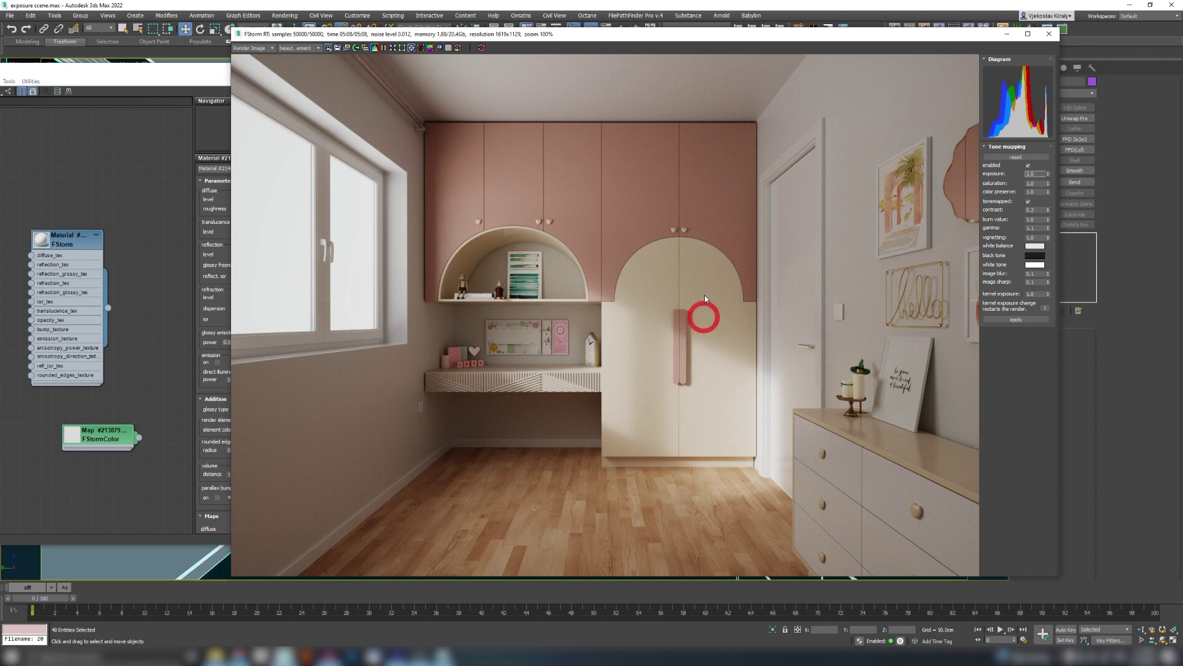
- Apply the light grey FStorm material as the override so the room re-renders as clay
{"action": "left_click", "coordinate": [60, 241]}
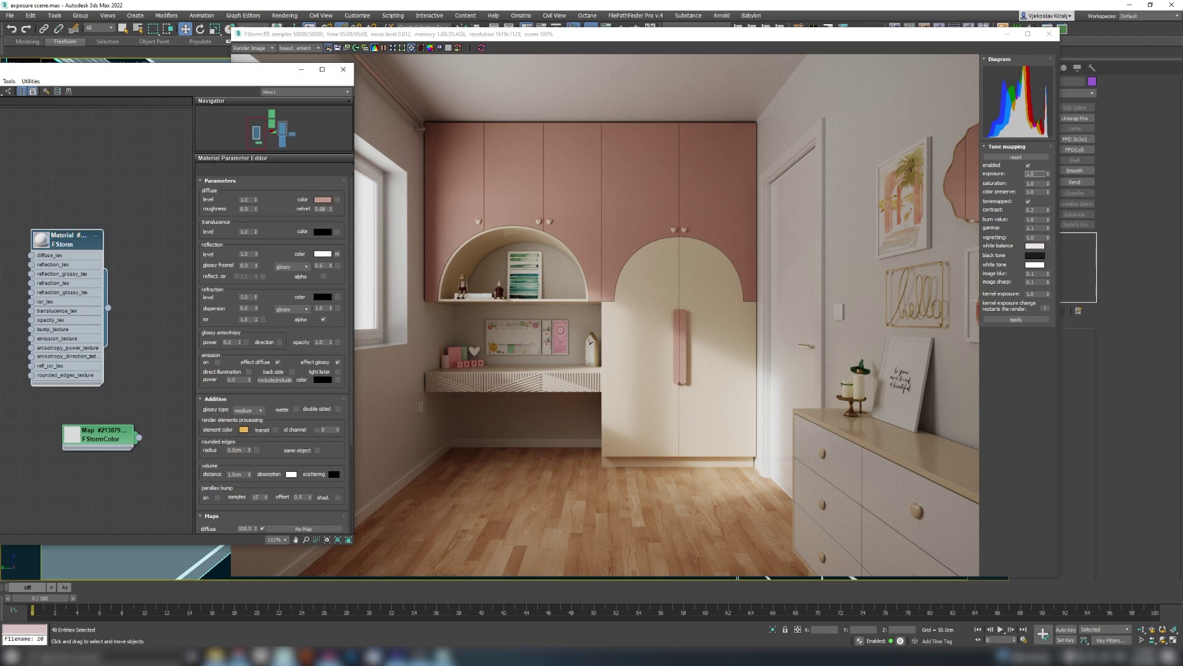
{"action": "left_click", "coordinate": [217, 362]}
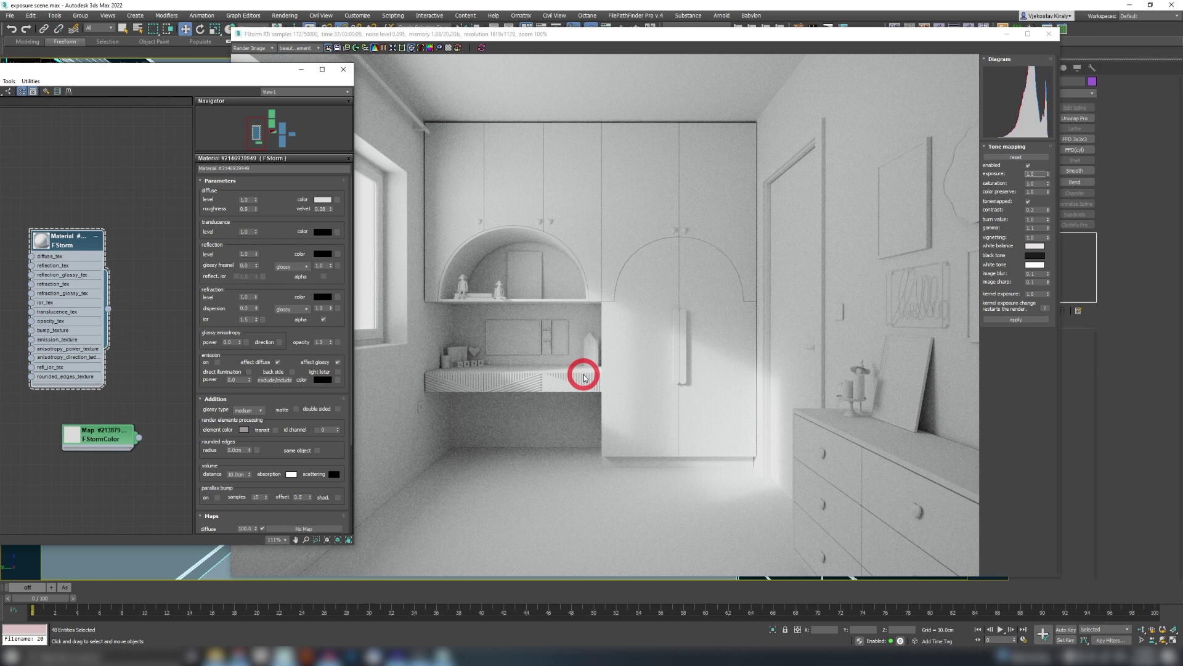
- Confirm the grey material's diffuse is Value 220 (DCDCDC), then sample the clay render's pixels
{"action": "left_click", "coordinate": [322, 199]}
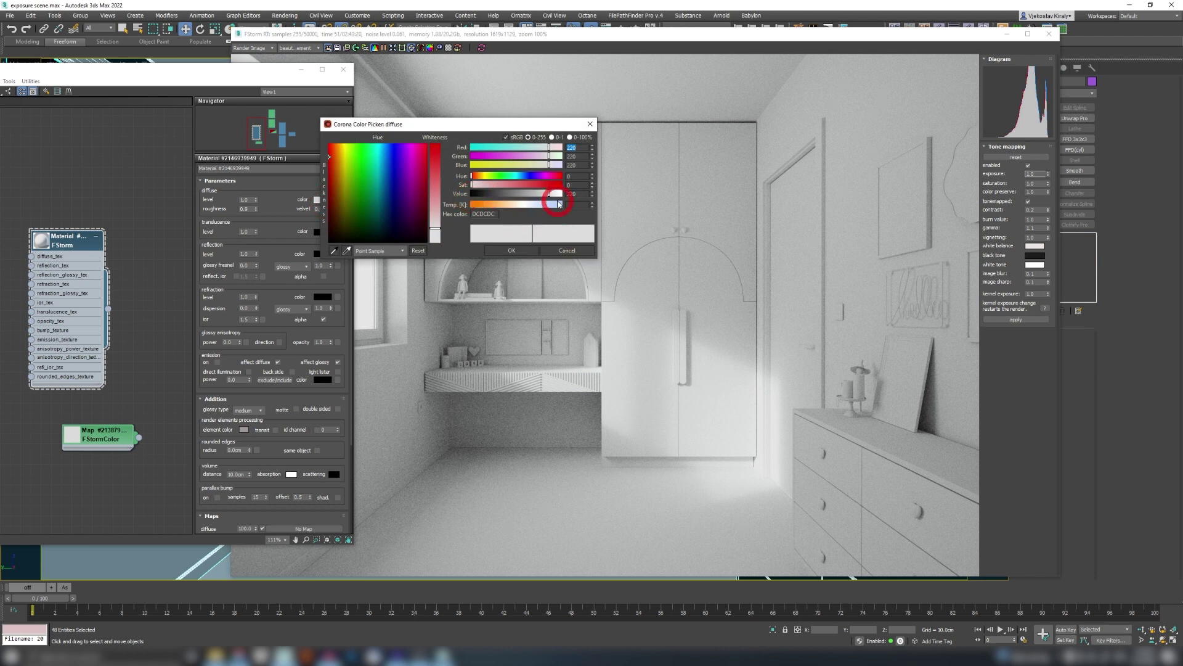
{"action": "double_click", "coordinate": [573, 194]}
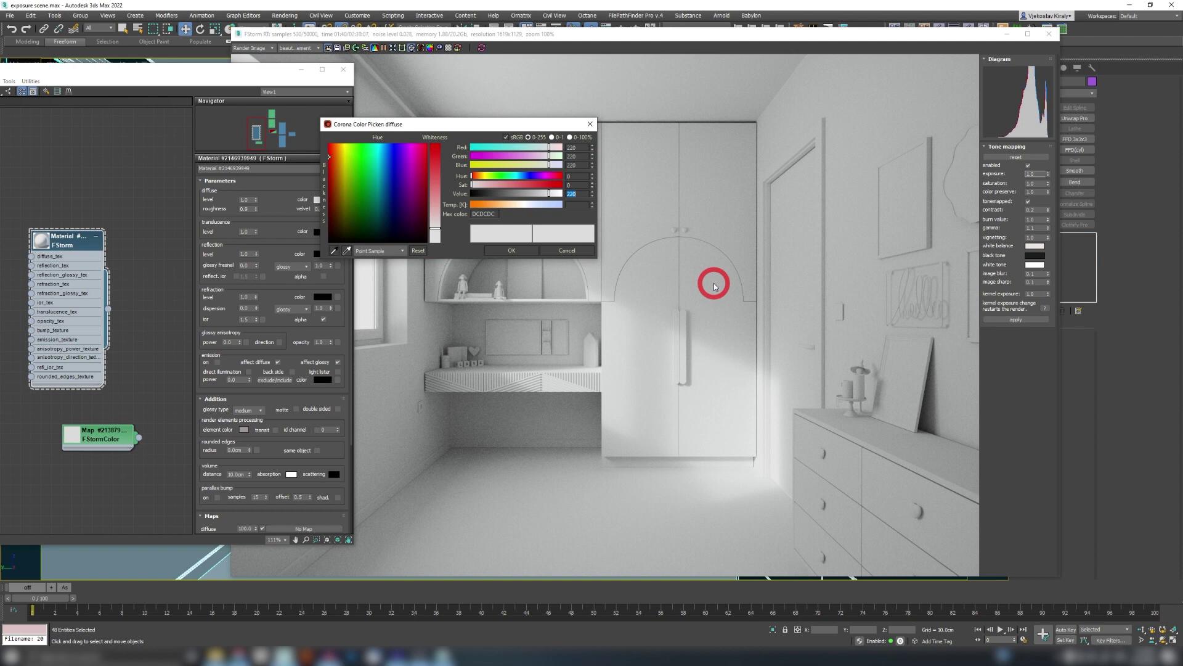
{"action": "key", "text": "Escape"}
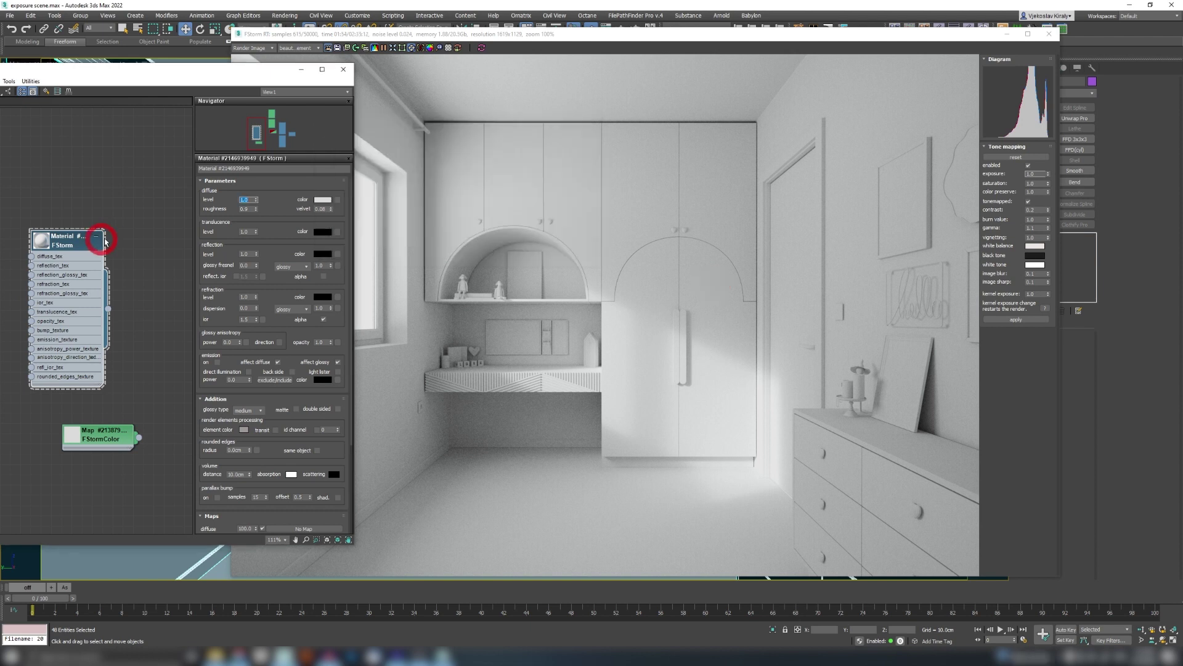
{"action": "left_click", "coordinate": [317, 199]}
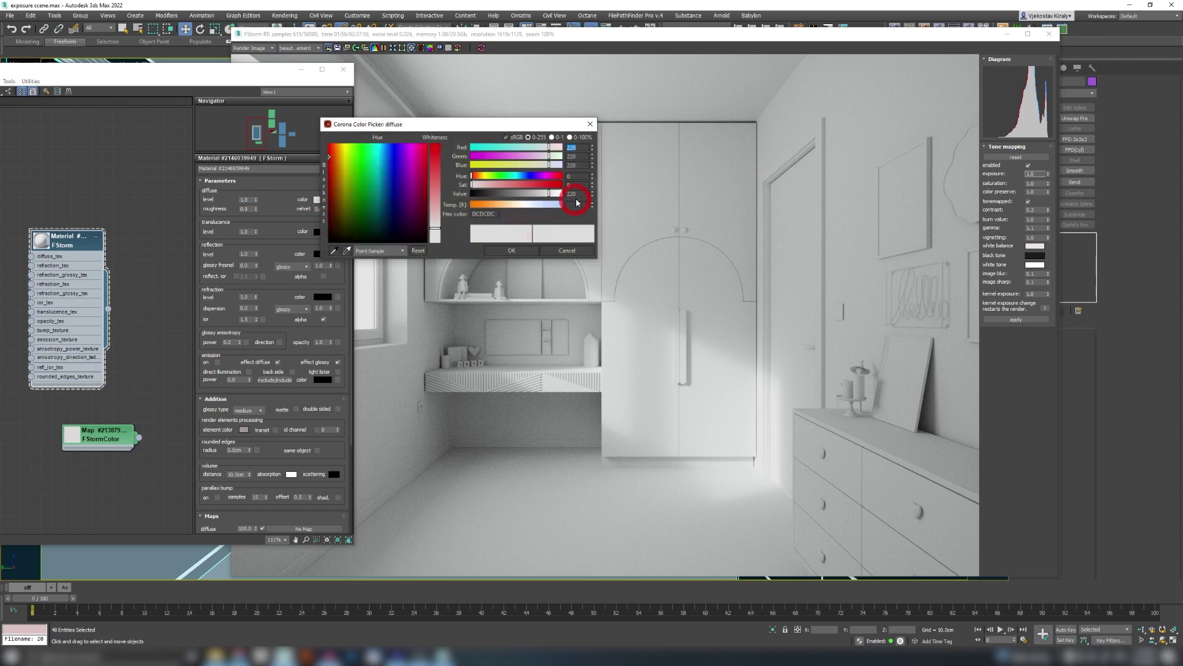
{"action": "left_click", "coordinate": [575, 194]}
{"action": "left_click", "coordinate": [589, 124]}
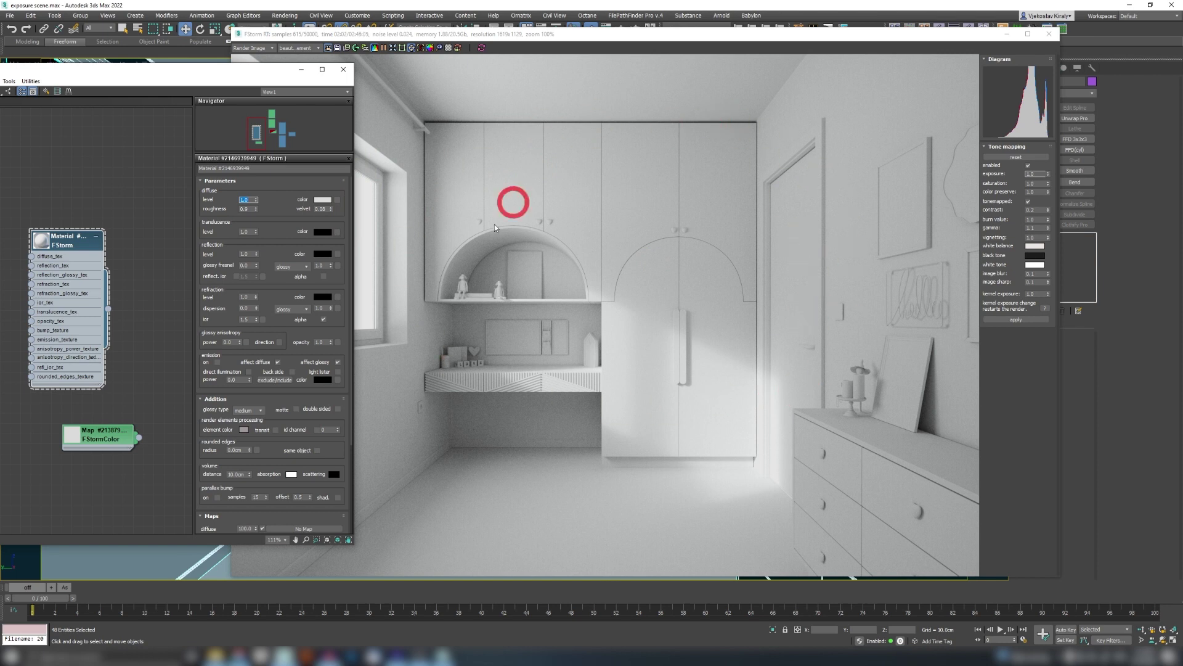
{"action": "left_click", "coordinate": [623, 233]}
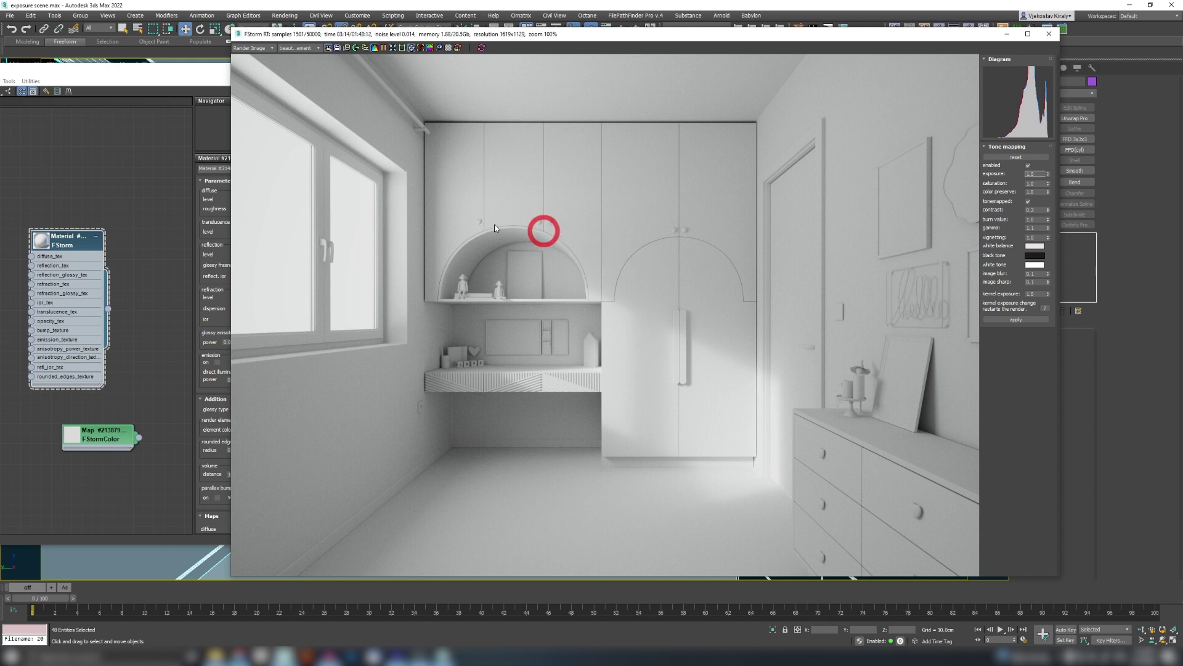
- Recheck the grey material's 220 diffuse, then return to the clay render to read pixels
{"action": "left_click", "coordinate": [65, 240]}
{"action": "left_click", "coordinate": [322, 200]}
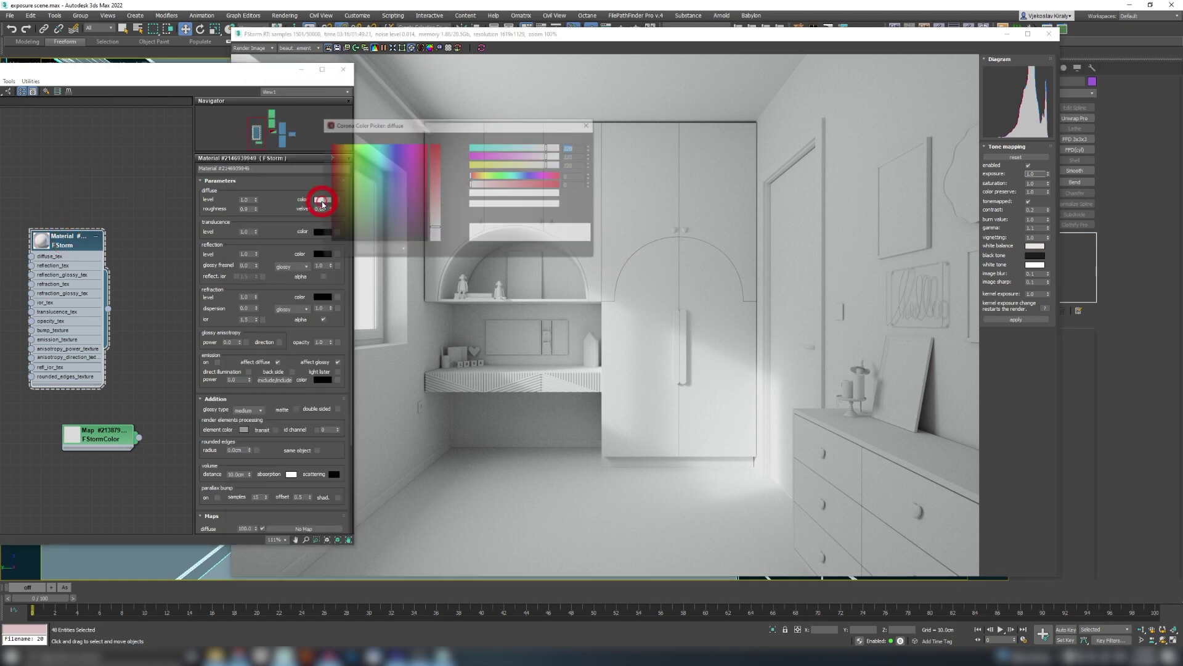
{"action": "left_click", "coordinate": [590, 124]}
{"action": "left_click", "coordinate": [616, 242]}
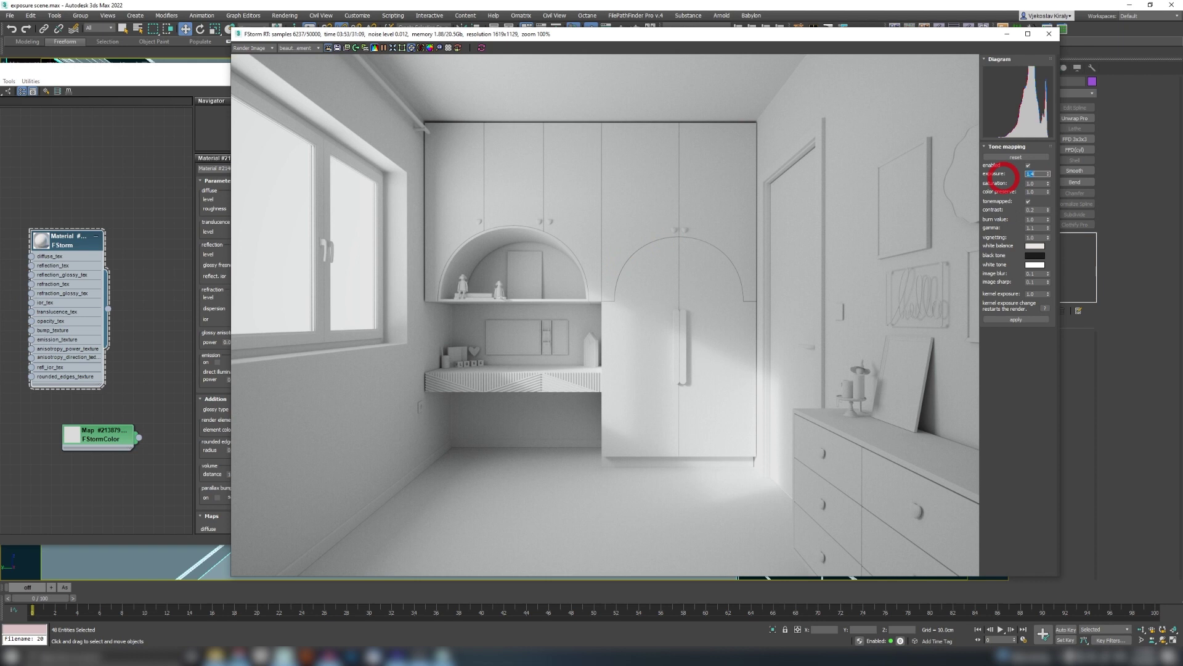
- Apply exposure 1.4, then 1.6, sampling the white cabinet's RGB after each change
{"action": "key", "text": "Return"}
{"action": "left_click", "coordinate": [613, 251]}
{"action": "left_click_drag", "start_coordinate": [612, 251], "coordinate": [625, 245]}
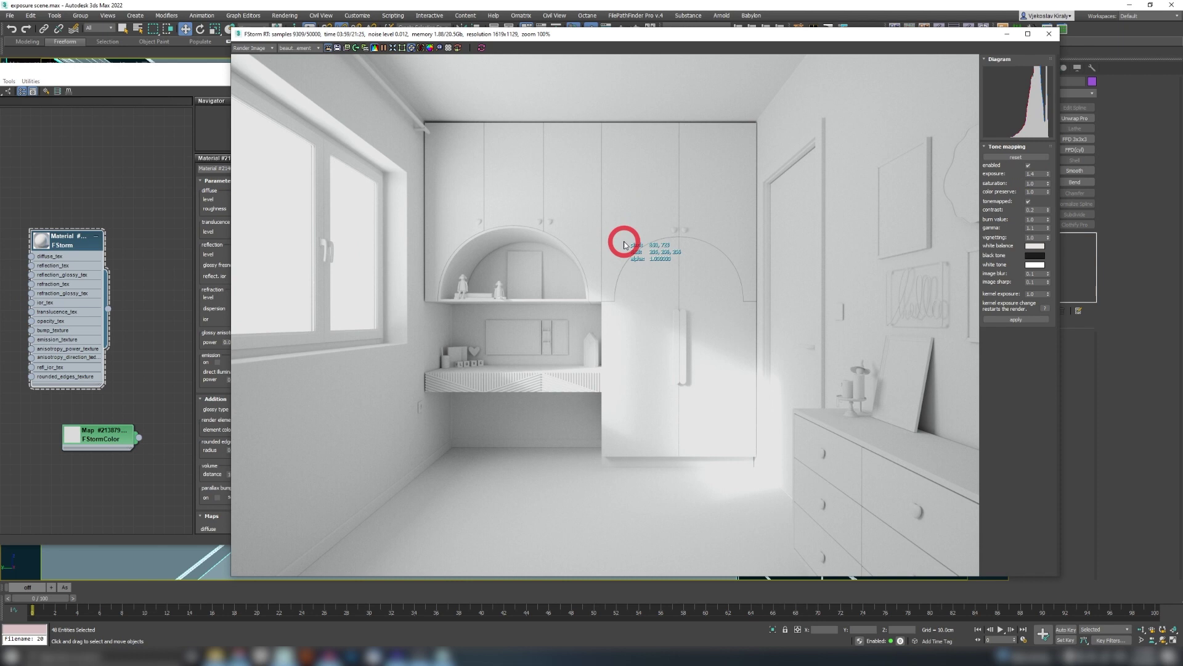
{"action": "left_click_drag", "start_coordinate": [624, 245], "coordinate": [625, 245]}
{"action": "double_click", "coordinate": [1032, 174]}
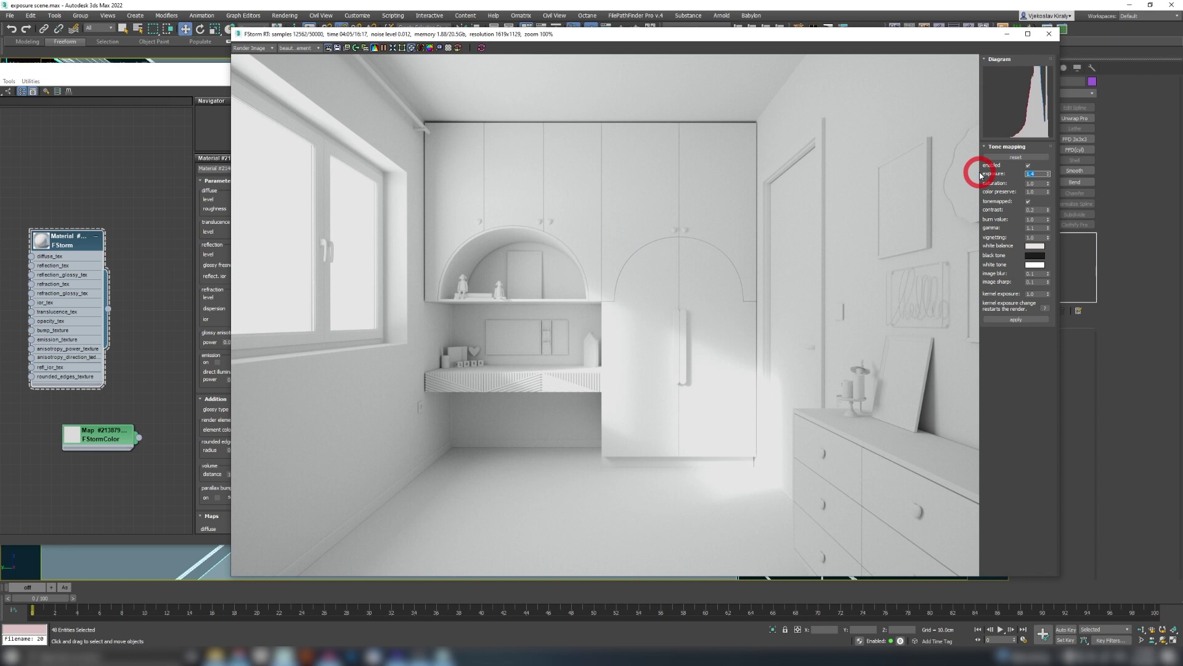
{"action": "type", "text": "0."}
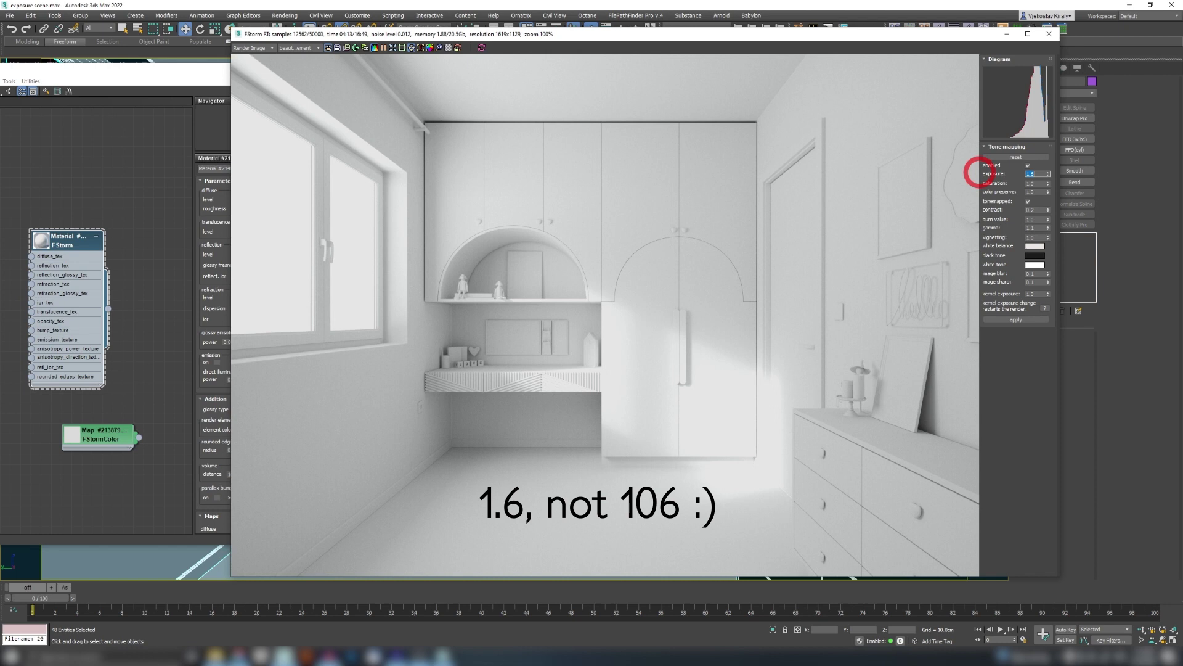
{"action": "left_click", "coordinate": [617, 248]}
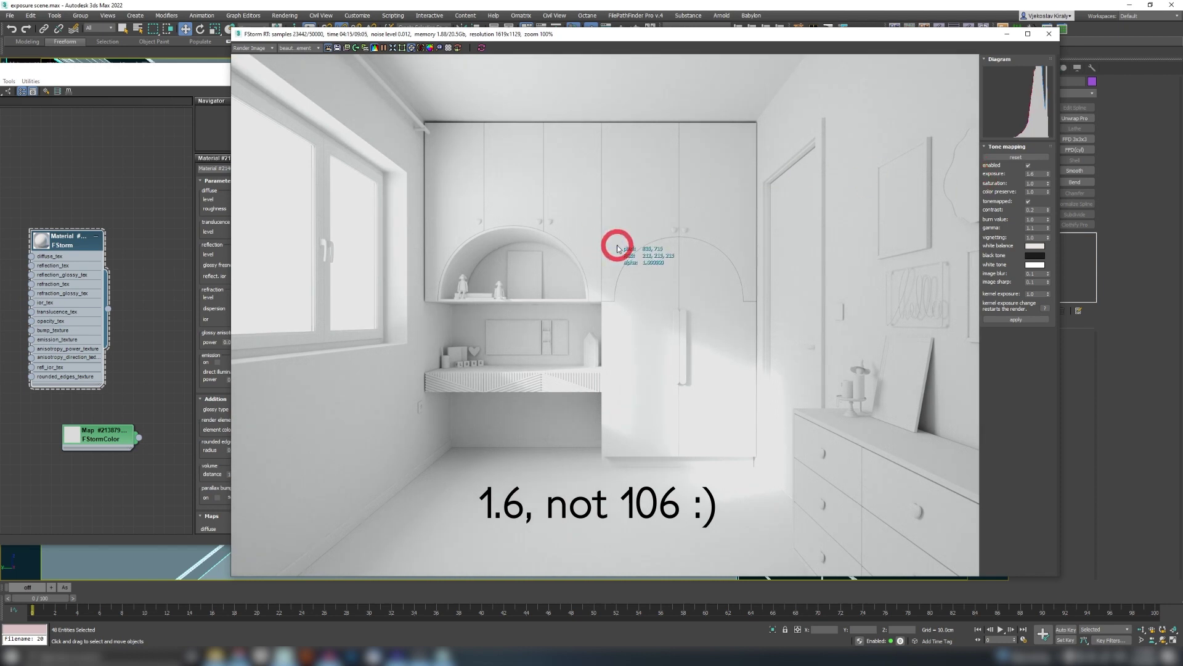
{"action": "left_click_drag", "start_coordinate": [618, 249], "coordinate": [618, 242]}
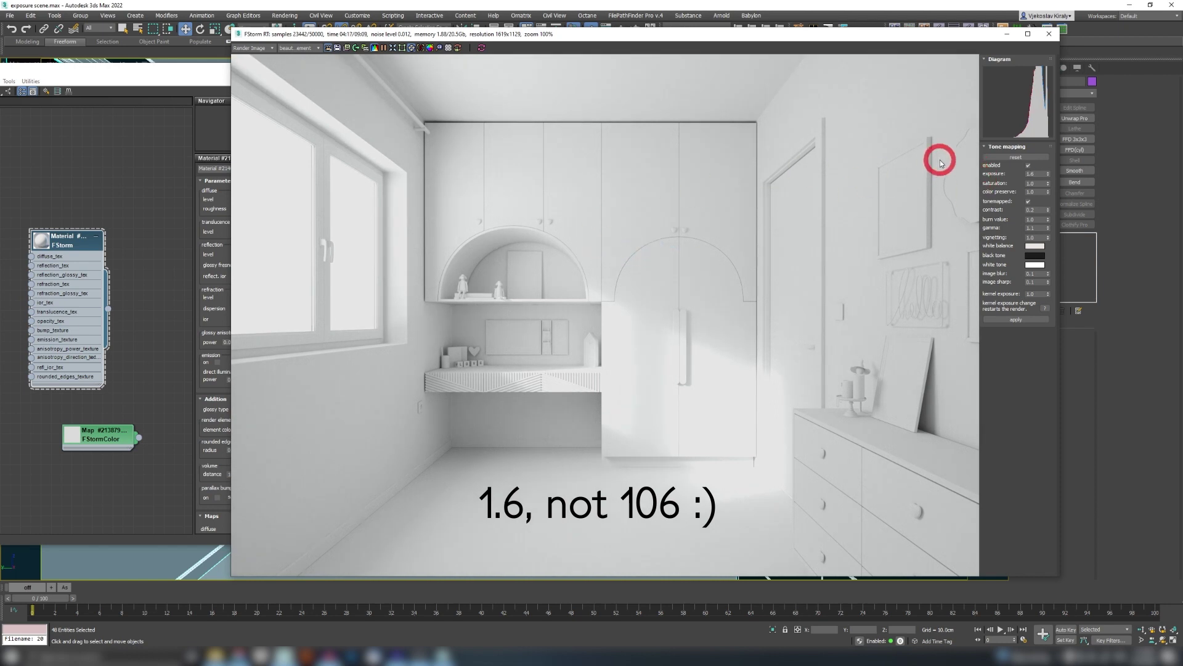
- Set the Tone mapping exposure to 1.8 and recheck the white cabinet's RGB values
{"action": "left_click", "coordinate": [1027, 174]}
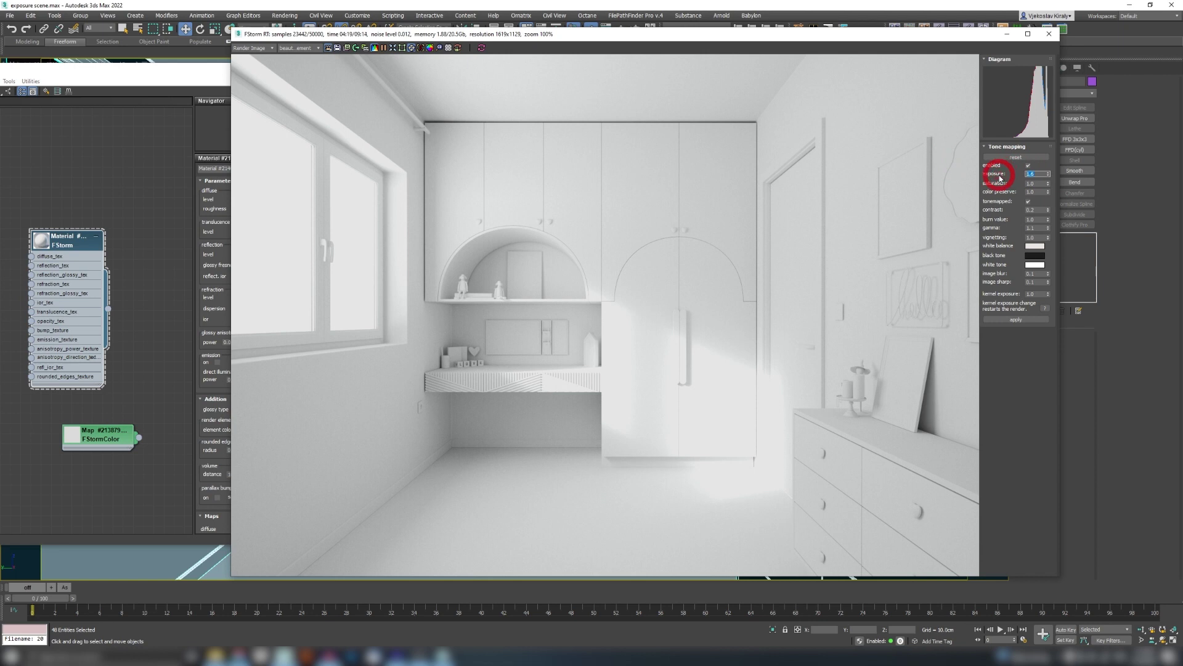
{"action": "type", "text": "1.8"}
{"action": "key", "text": "Return"}
{"action": "left_click_drag", "start_coordinate": [623, 248], "coordinate": [619, 243]}
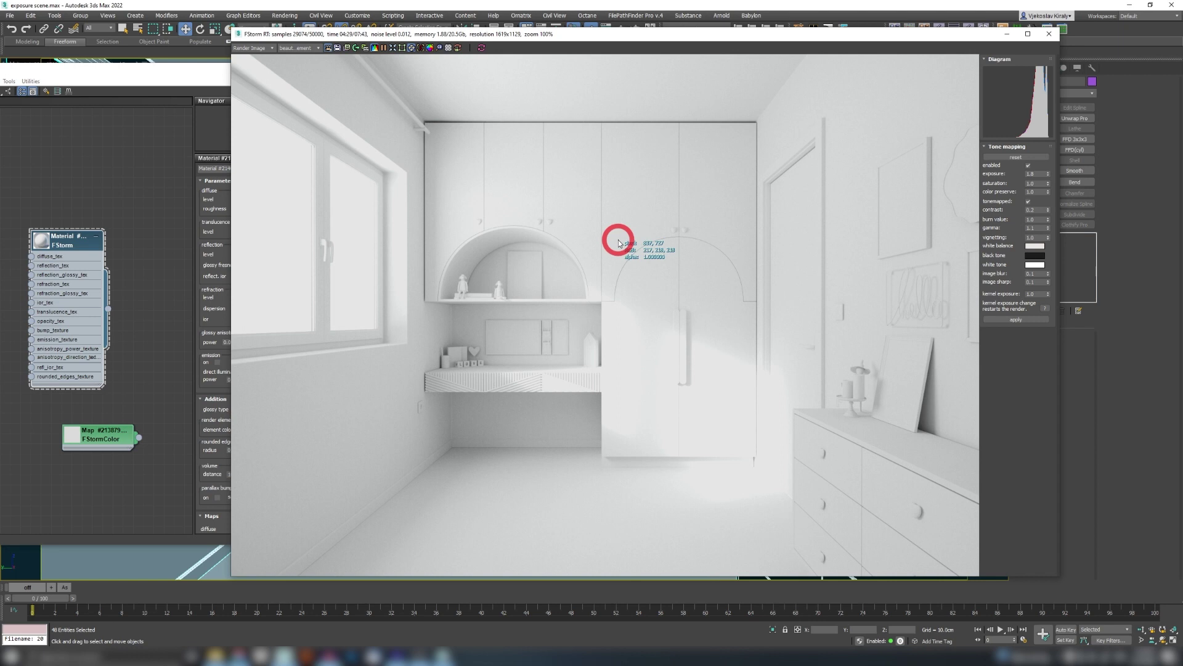
{"action": "left_click_drag", "start_coordinate": [620, 243], "coordinate": [618, 238]}
{"action": "left_click", "coordinate": [520, 261]}
{"action": "left_click", "coordinate": [724, 278]}
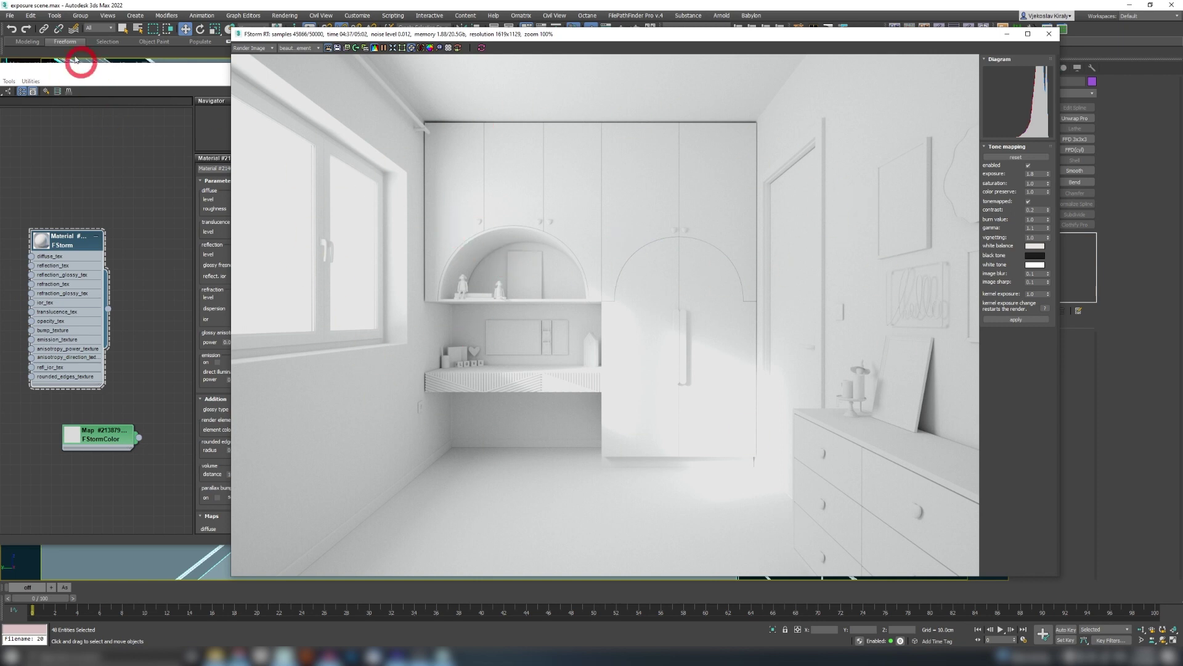
{"action": "left_click", "coordinate": [30, 16]}
{"action": "left_click", "coordinate": [47, 26]}
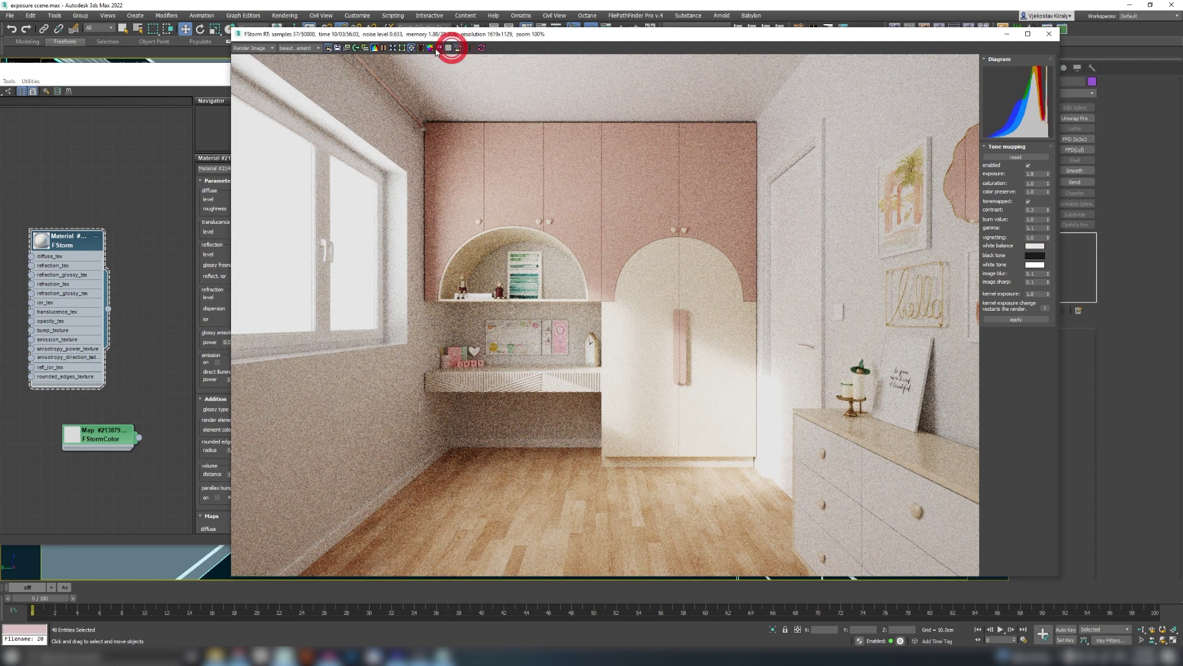
{"action": "left_click", "coordinate": [184, 77]}
{"action": "left_click", "coordinate": [322, 200]}
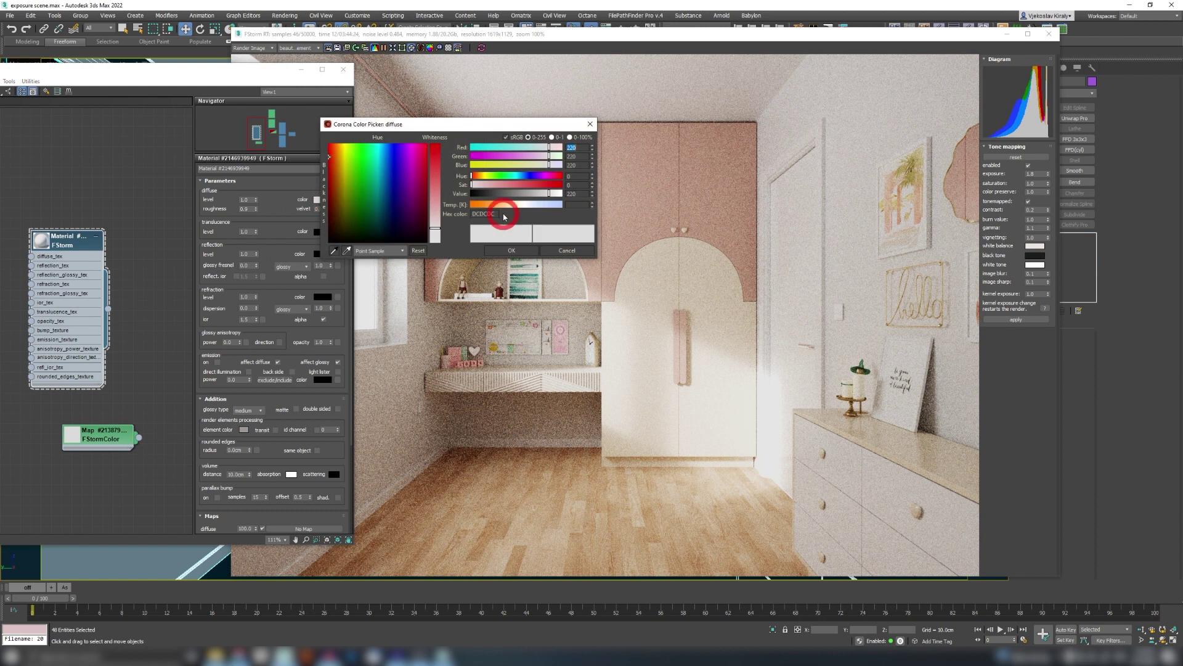
{"action": "left_click", "coordinate": [513, 194]}
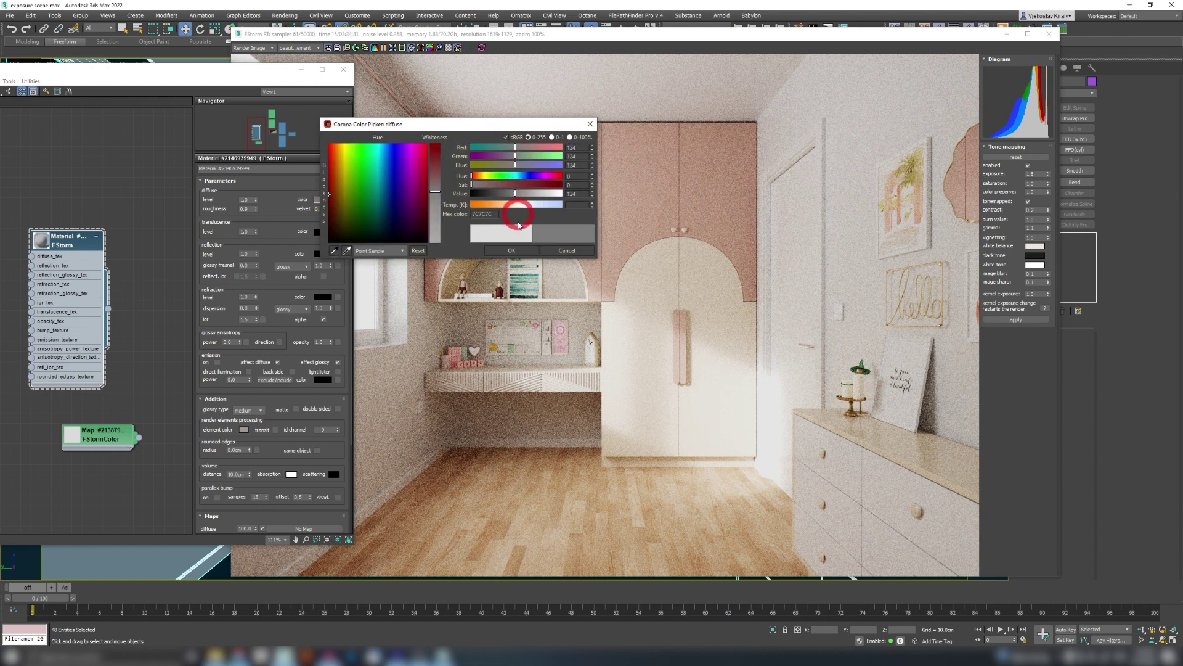
{"action": "left_click", "coordinate": [561, 251]}
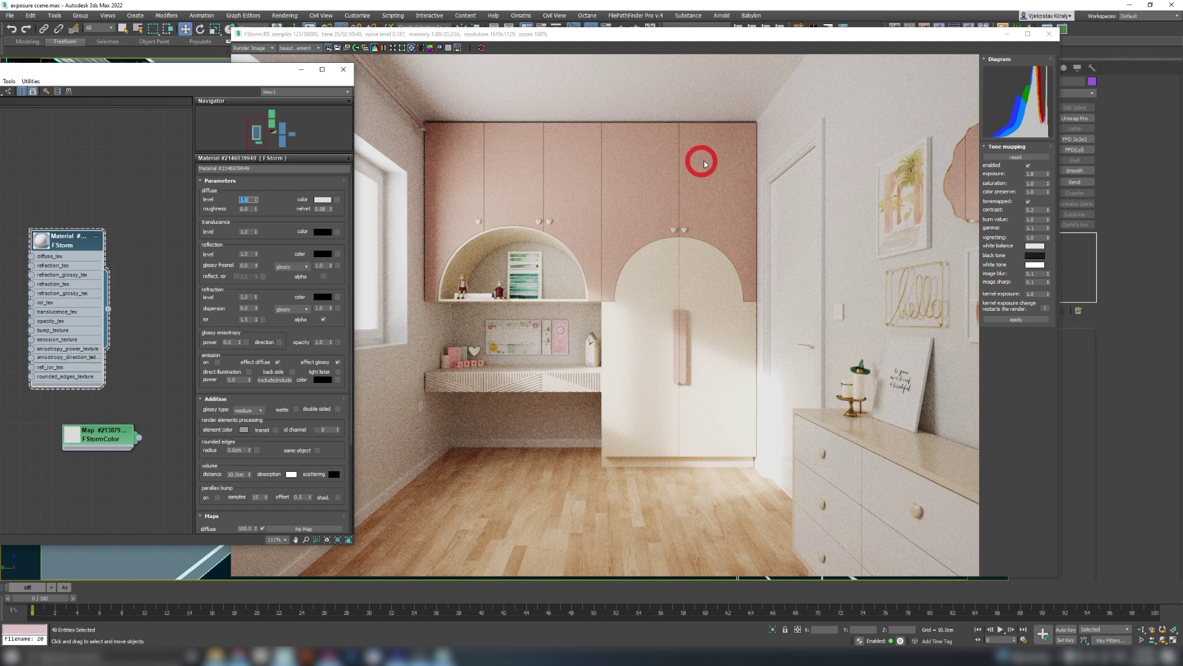
- Enable 'tonemapped' in the FStorm frame buffer and bring the render window forward
{"action": "left_click", "coordinate": [1028, 201]}
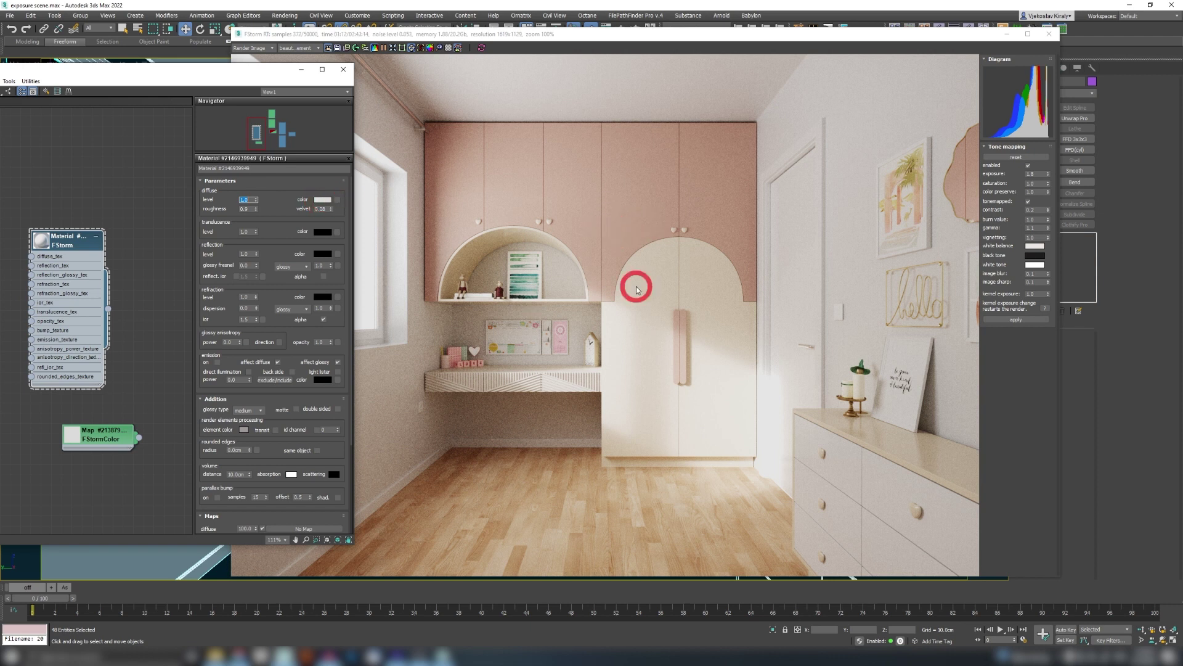
{"action": "left_click", "coordinate": [582, 48]}
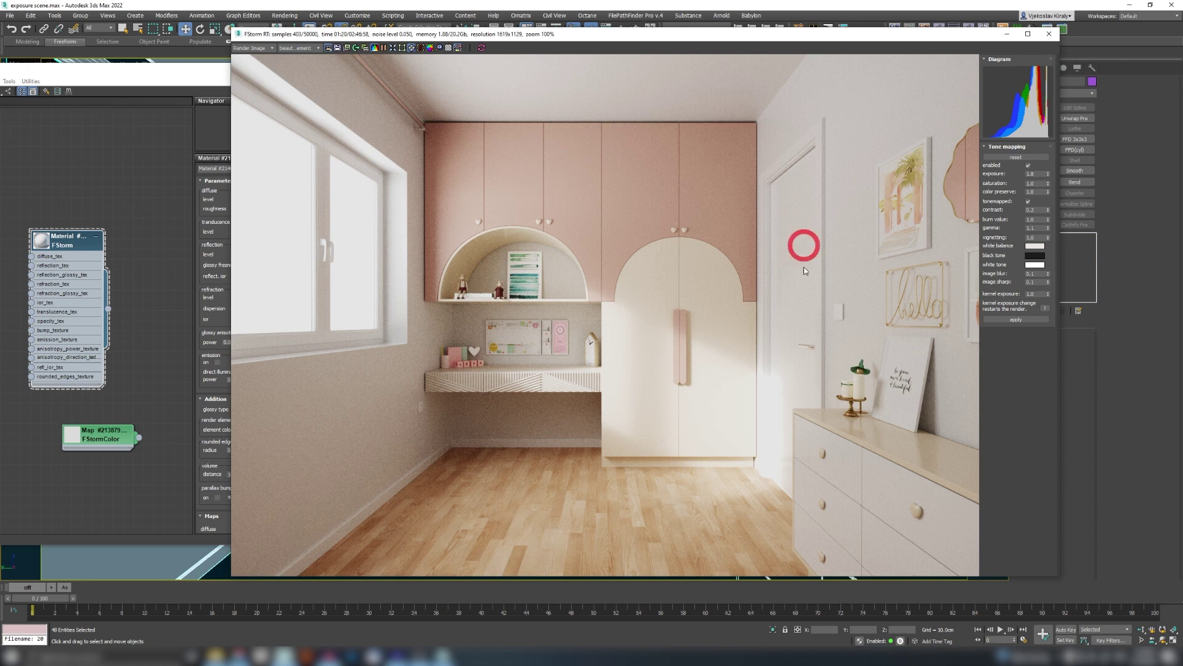
- Enter a Tone mapping exposure of 1.0 to compare against 1.8
{"action": "left_click", "coordinate": [1035, 173]}
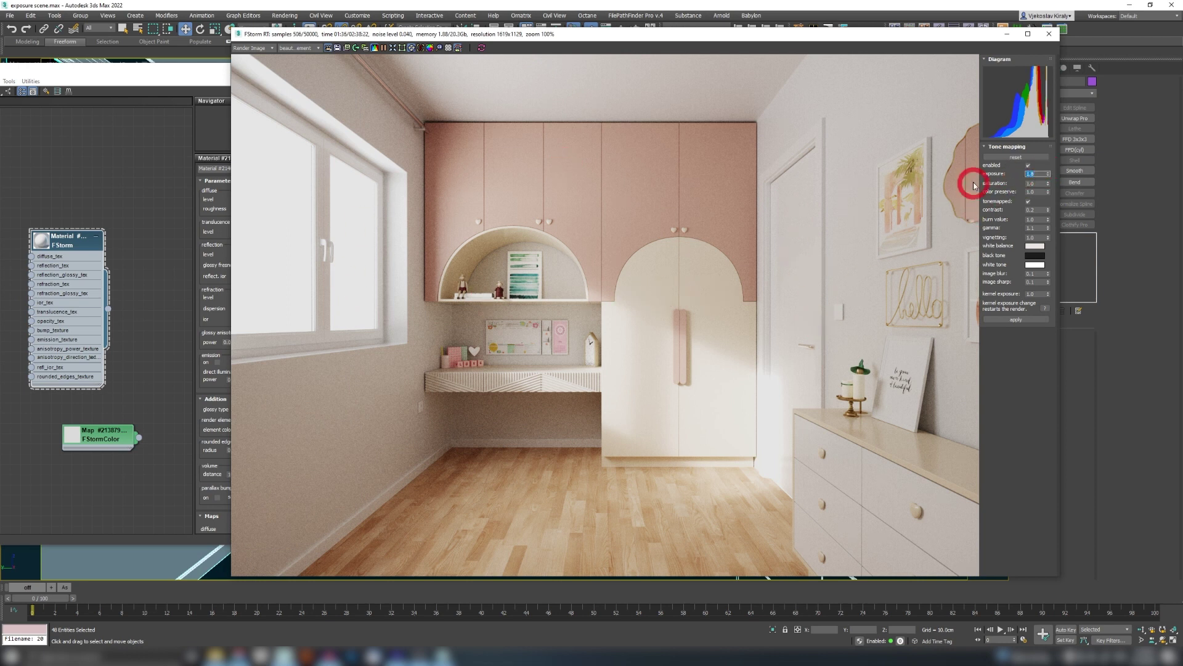
{"action": "type", "text": "1.0"}
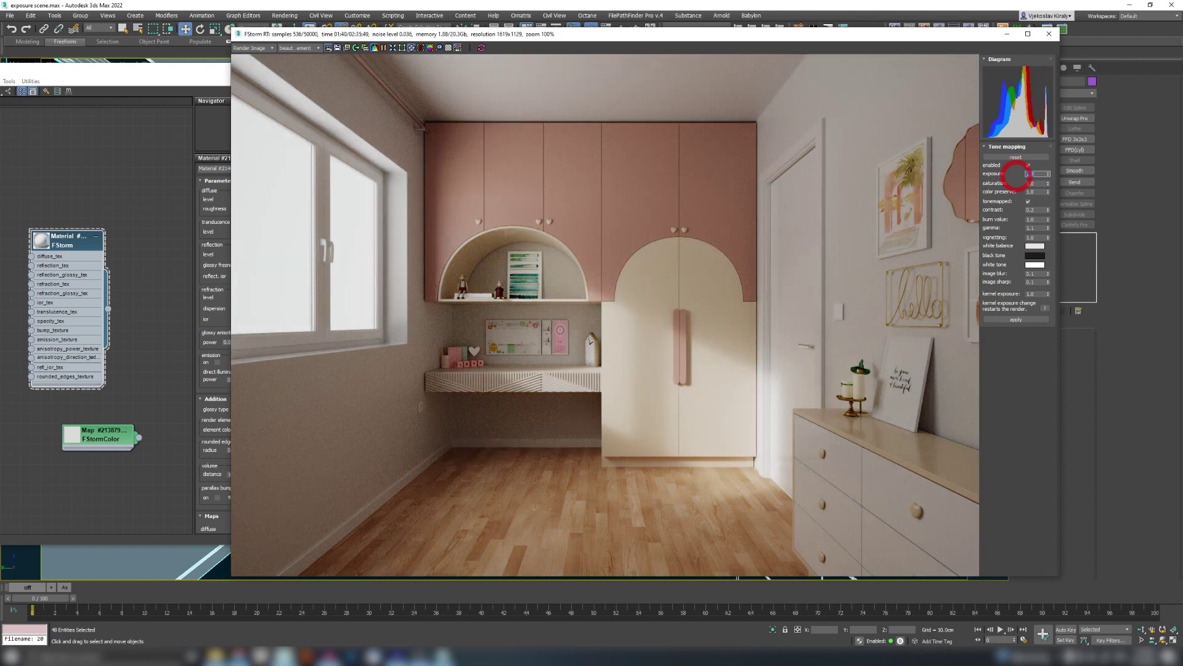
{"action": "double_click", "coordinate": [1036, 176]}
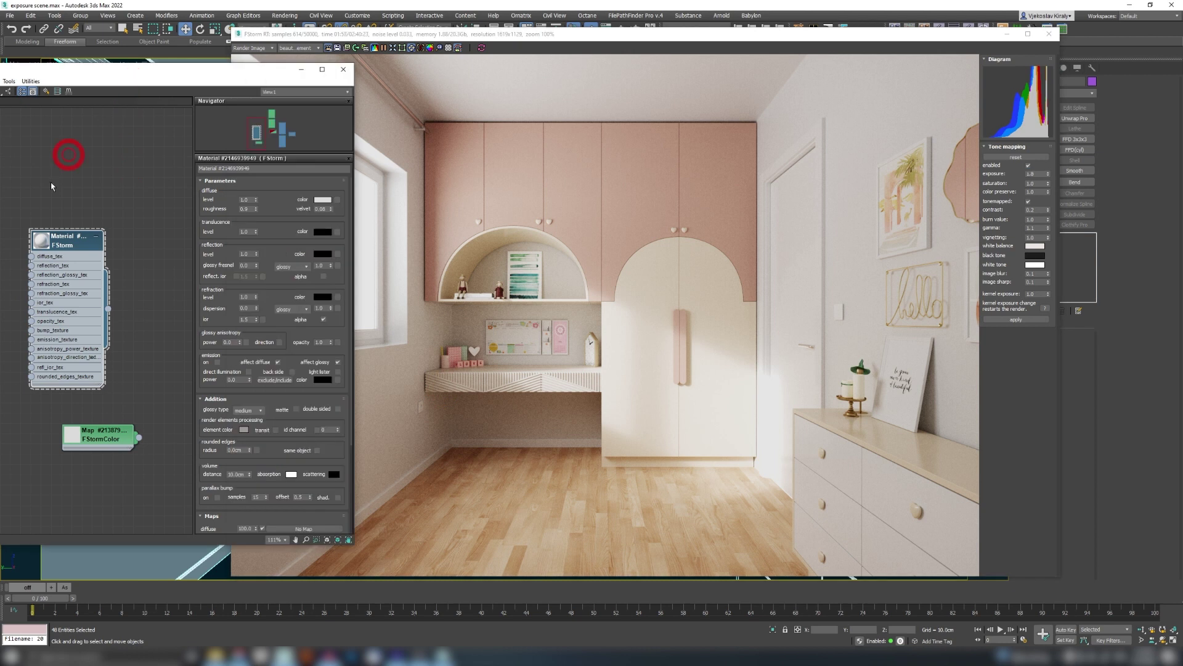
- View the top FStorm material's pink diffuse colour, then sample pixels across the rendered upper cabinet
{"action": "scroll", "coordinate": [47, 205], "scroll_direction": "down", "scroll_amount": 5}
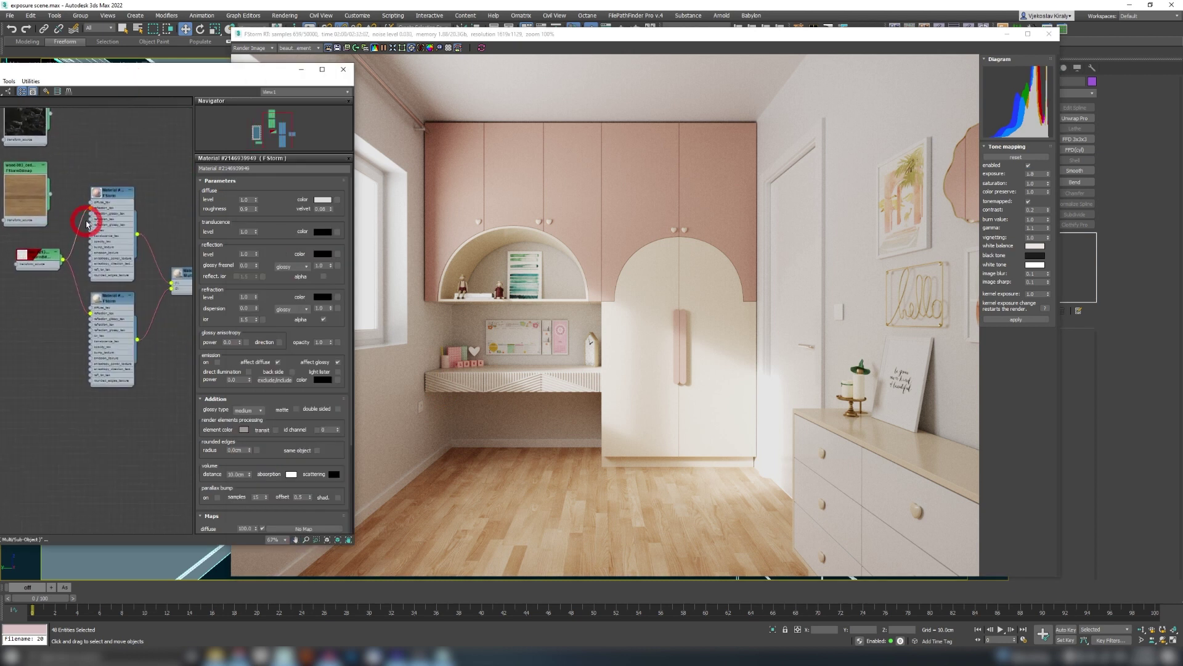
{"action": "scroll", "coordinate": [88, 223], "scroll_direction": "up", "scroll_amount": 5}
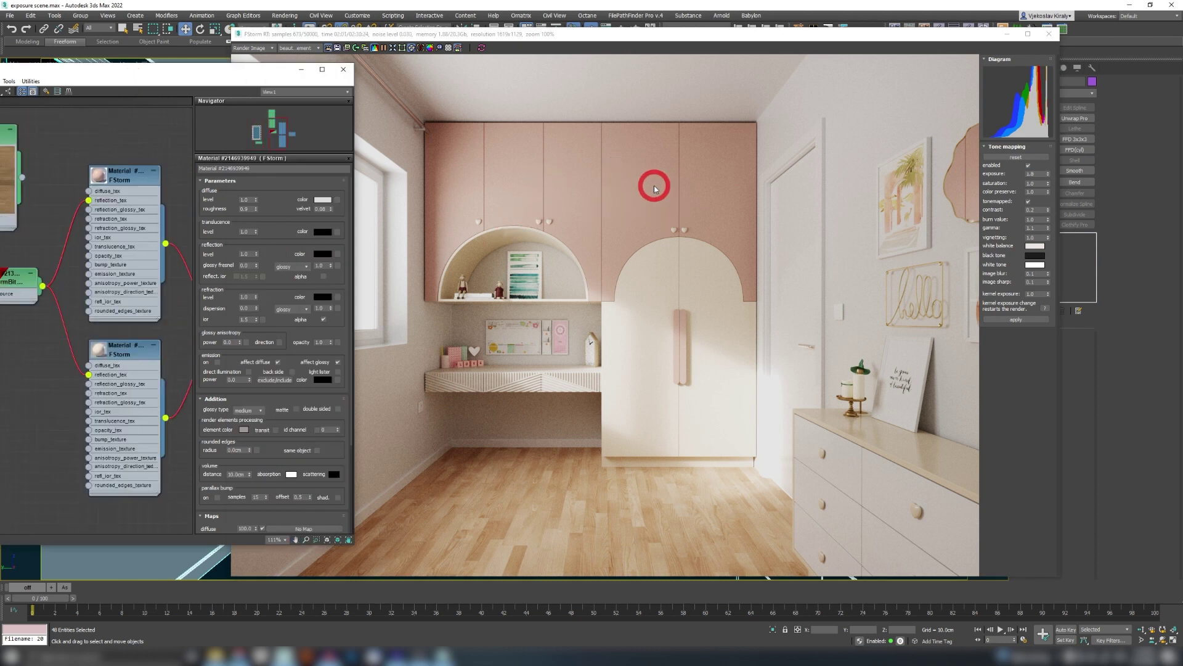
{"action": "double_click", "coordinate": [117, 176]}
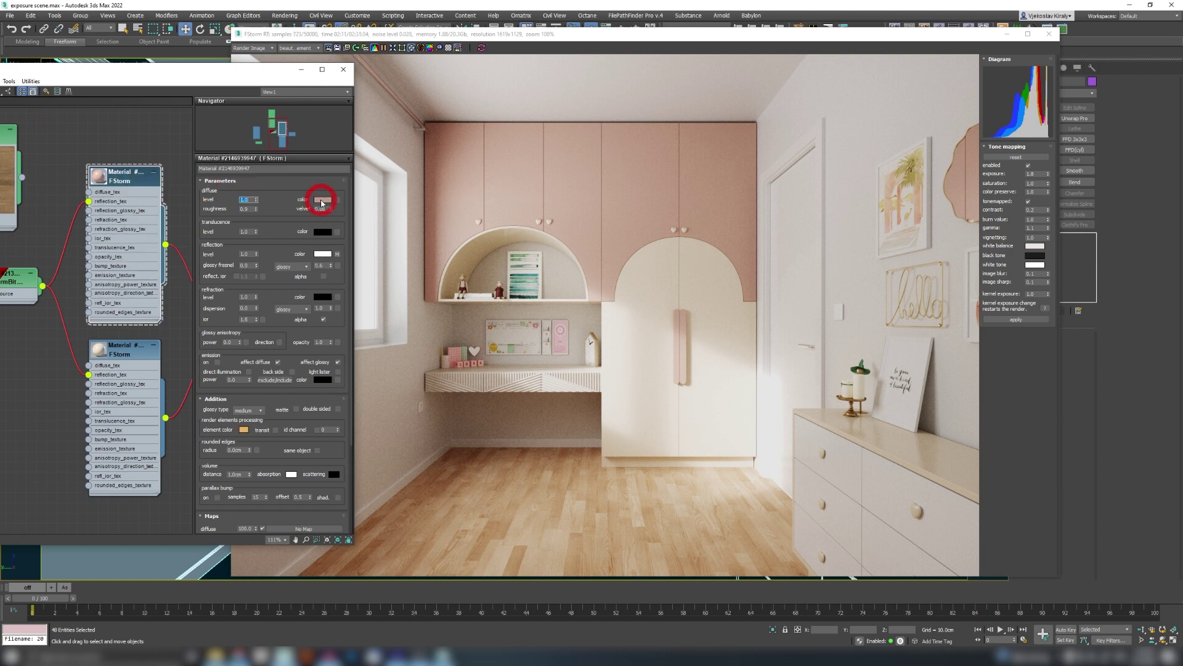
{"action": "left_click", "coordinate": [321, 200]}
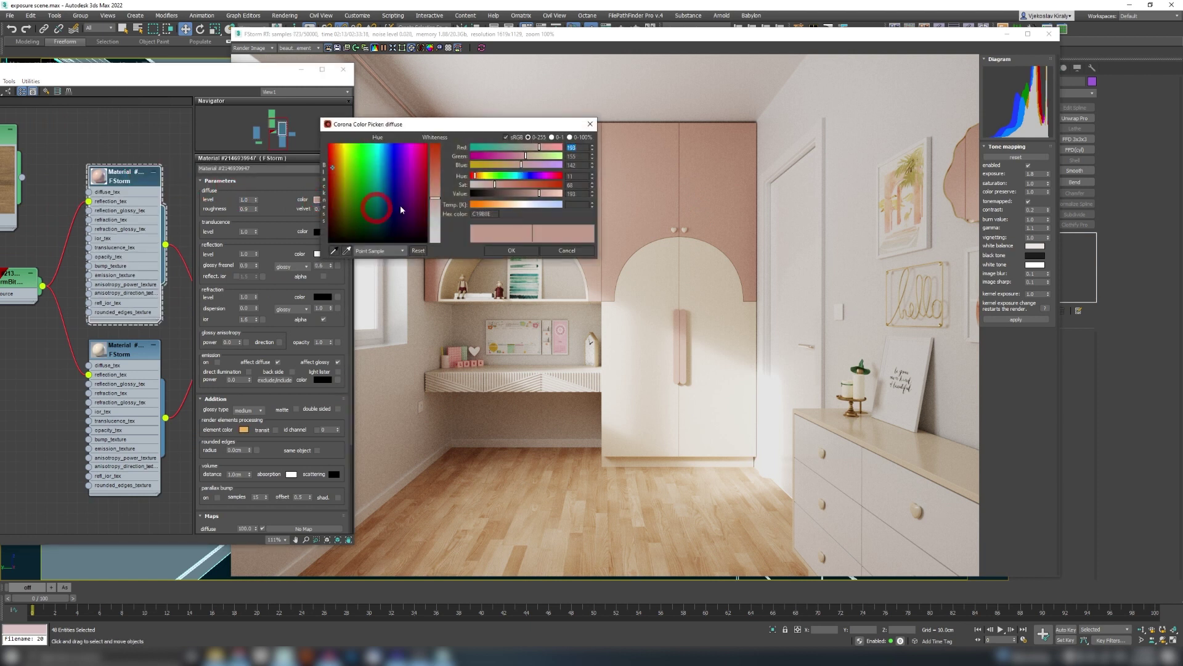
{"action": "mouse_move", "coordinate": [501, 124]}
{"action": "left_mouse_down"}
{"action": "mouse_move", "coordinate": [528, 119]}
{"action": "mouse_move", "coordinate": [503, 120]}
{"action": "left_mouse_up"}
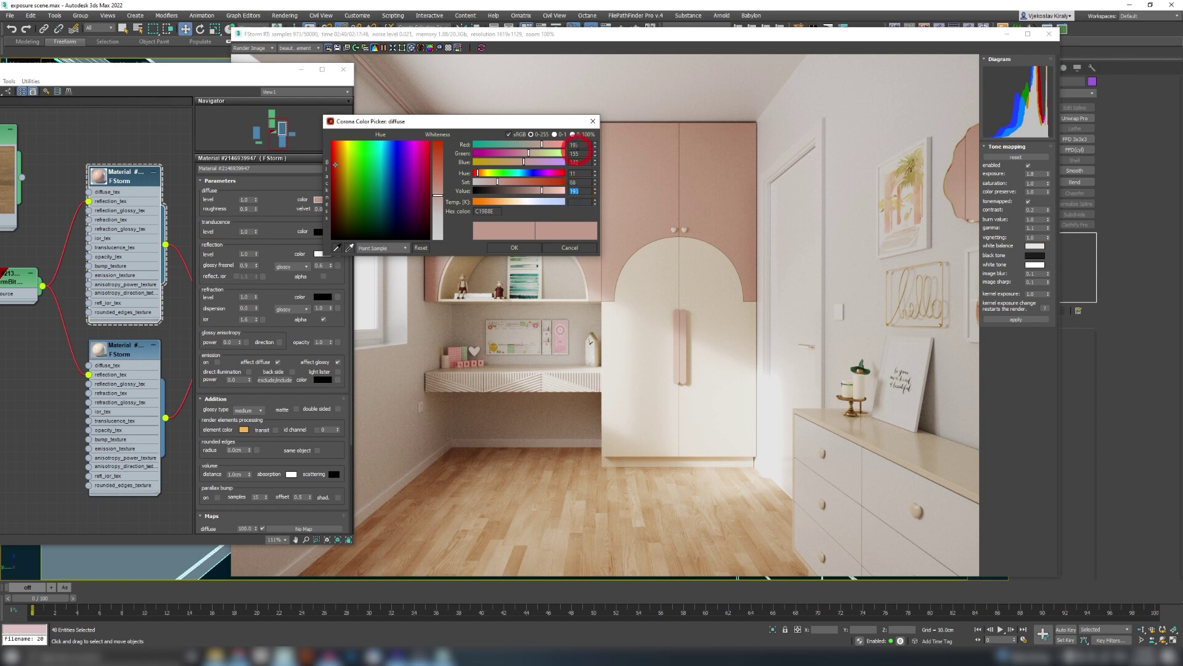
{"action": "left_click", "coordinate": [593, 121]}
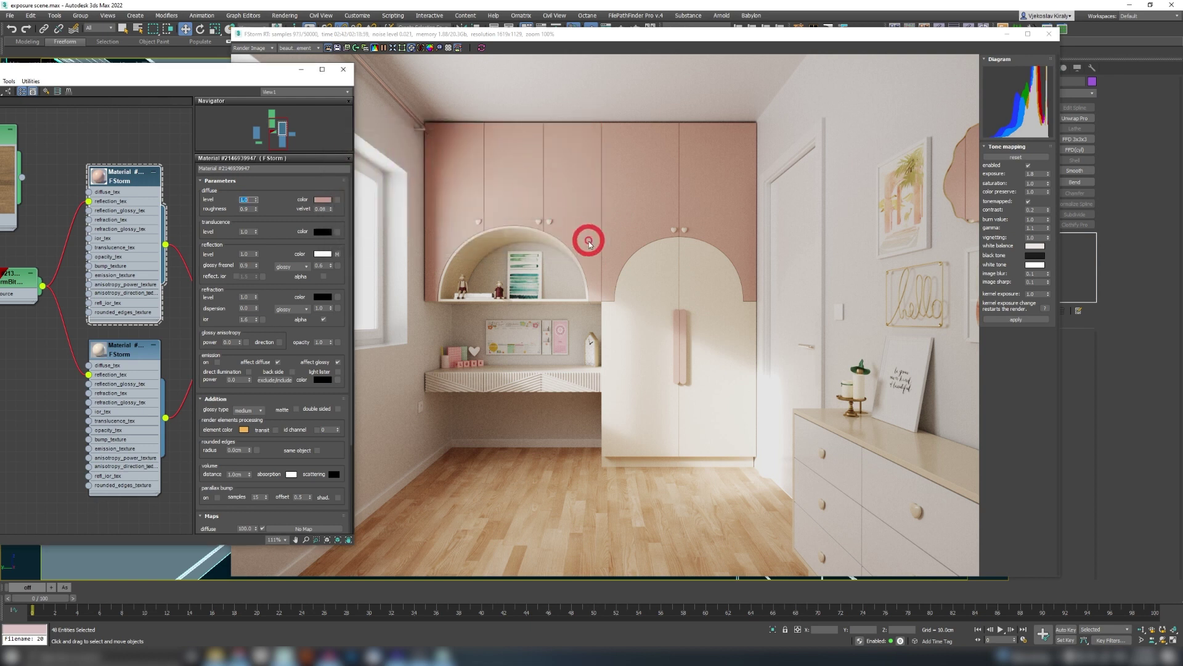
{"action": "left_click", "coordinate": [624, 239]}
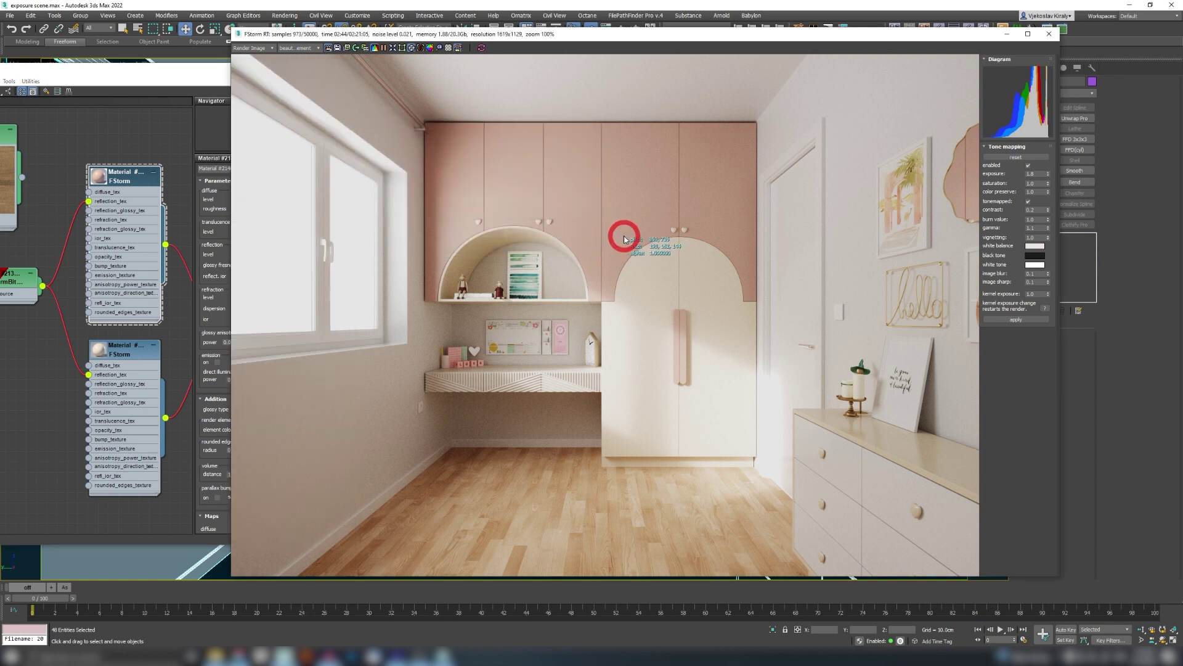
{"action": "left_click_drag", "start_coordinate": [625, 239], "coordinate": [543, 214]}
- Wire the wood FStormBitmap into the cabinet material's diffuse_tex and restart the render
{"action": "left_click", "coordinate": [127, 185]}
{"action": "left_click", "coordinate": [306, 191]}
{"action": "left_click_drag", "start_coordinate": [320, 192], "coordinate": [117, 348]}
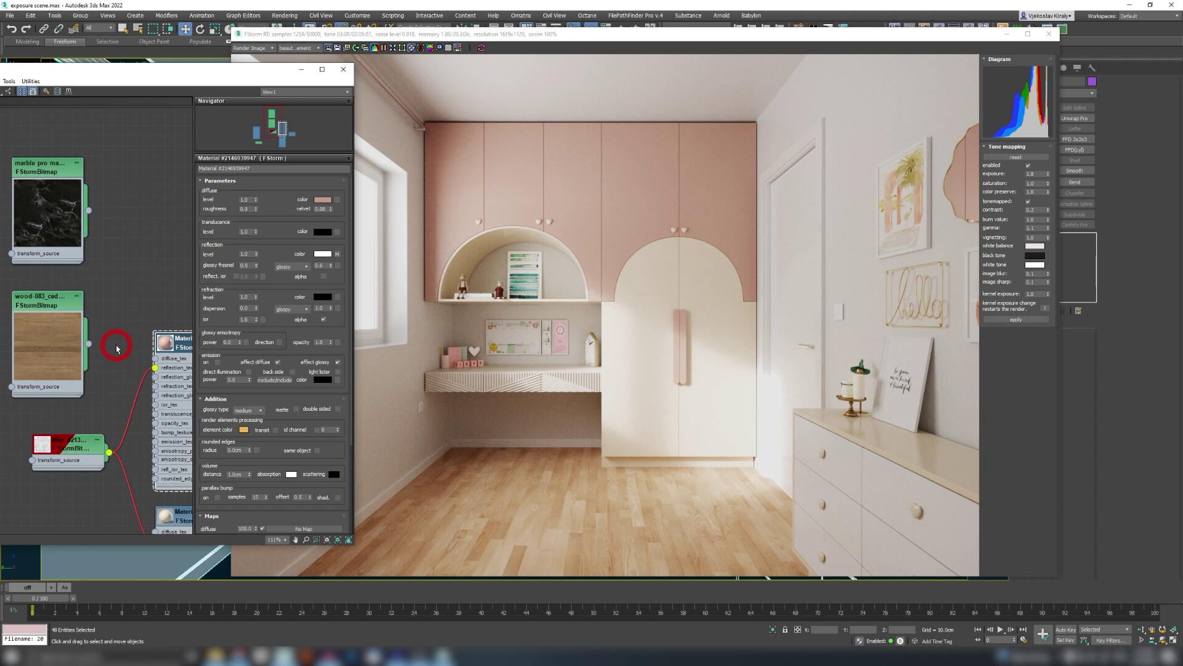
{"action": "left_click_drag", "start_coordinate": [117, 348], "coordinate": [156, 359]}
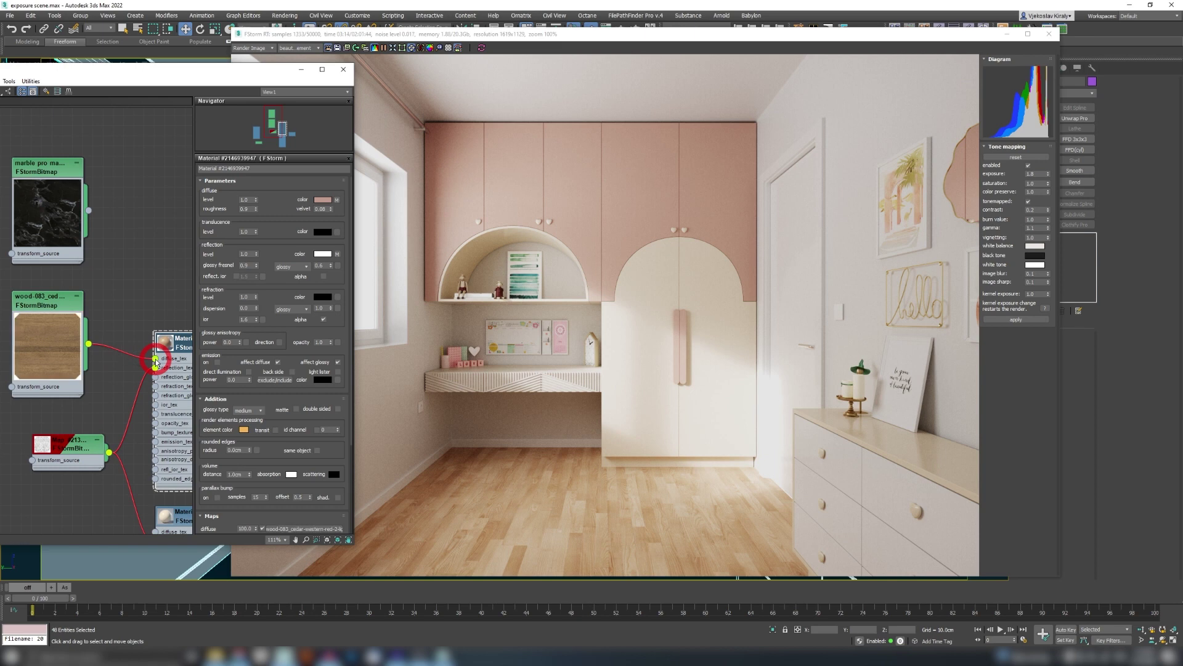
{"action": "left_click", "coordinate": [457, 49]}
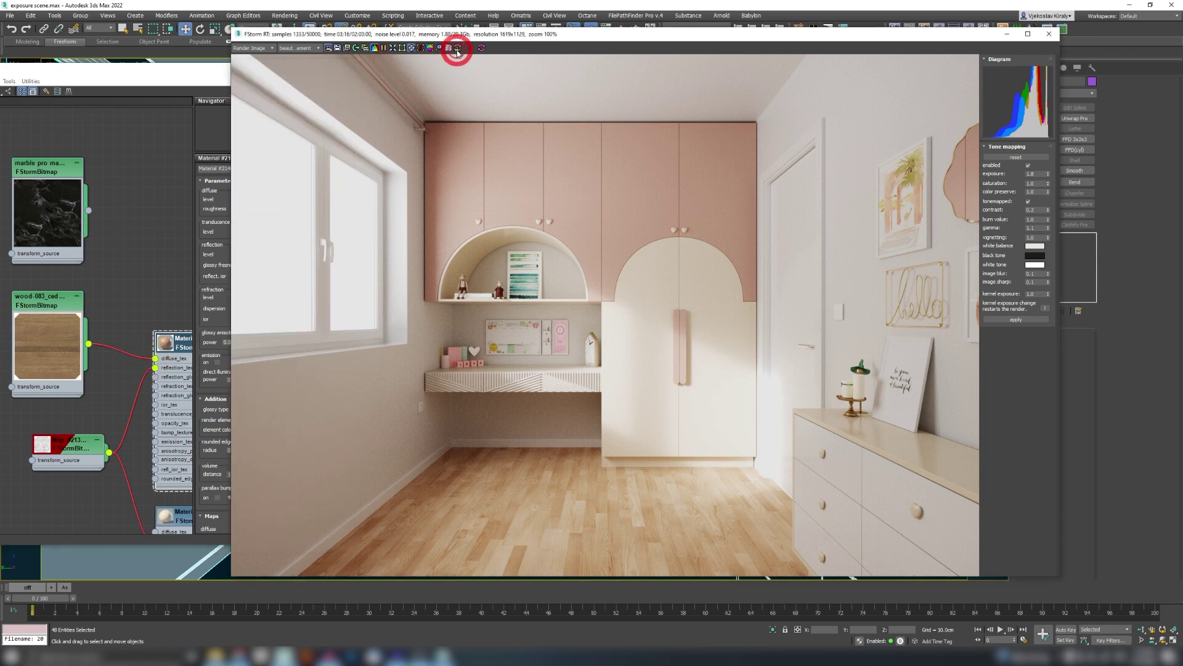
- Move the Slate Material Editor to the right side of the screen
{"action": "left_click", "coordinate": [180, 75]}
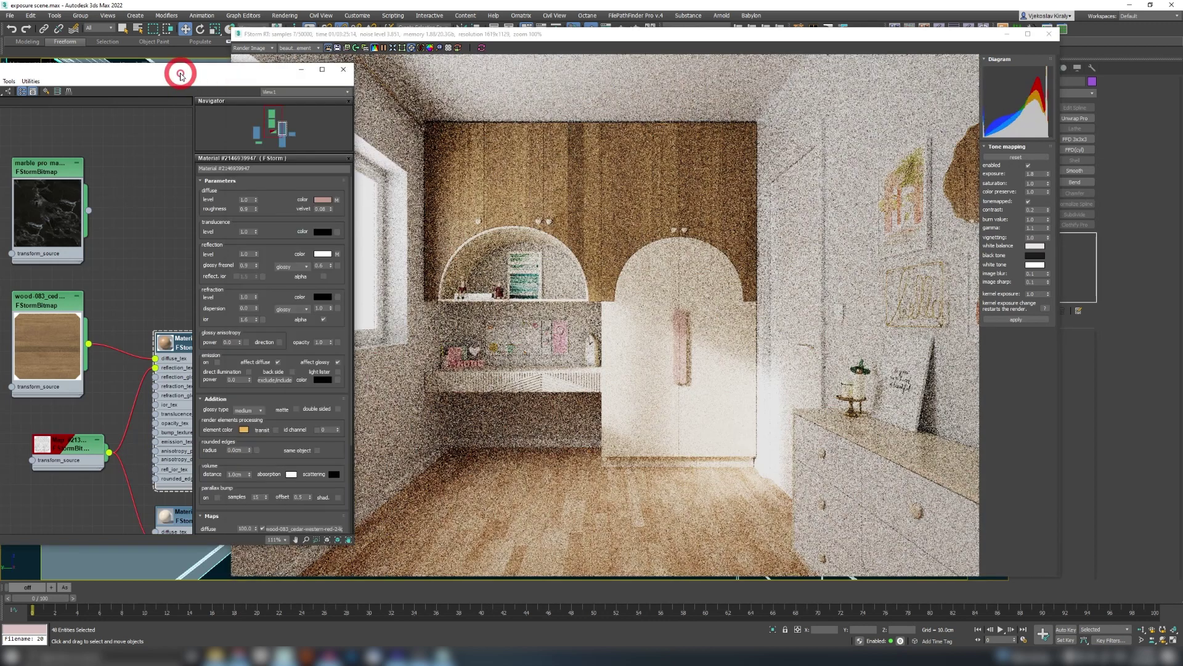
{"action": "left_click_drag", "start_coordinate": [151, 74], "coordinate": [992, 48]}
{"action": "scroll", "coordinate": [844, 302], "scroll_direction": "up", "scroll_amount": 5}
{"action": "middle_click_drag", "start_coordinate": [850, 333], "coordinate": [822, 209]}
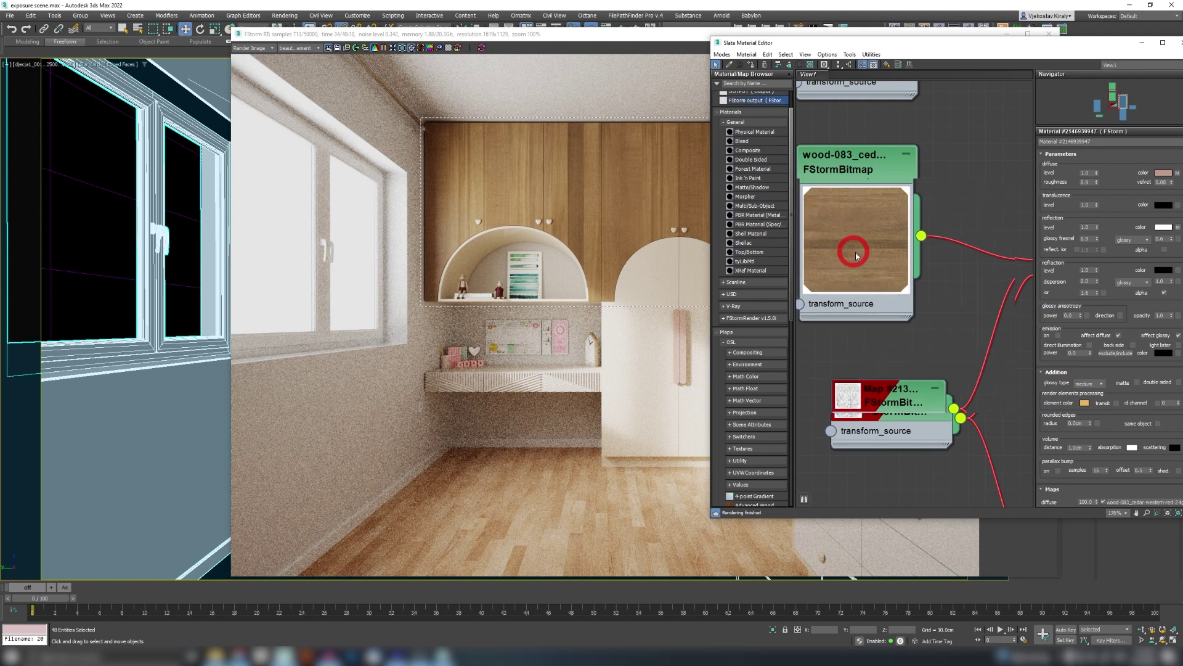
{"action": "scroll", "coordinate": [860, 259], "scroll_direction": "down", "scroll_amount": 5}
- Test the black marble texture on the upper cabinets' diffuse, then reconnect the wood texture
{"action": "middle_click_drag", "start_coordinate": [858, 151], "coordinate": [838, 189]}
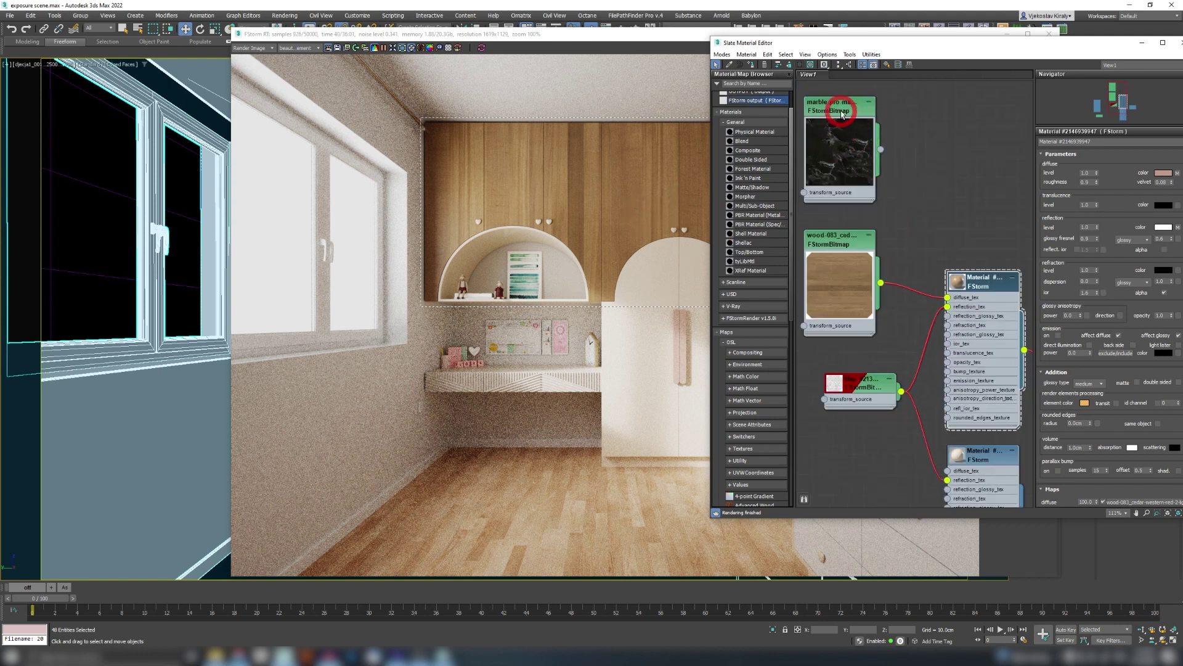
{"action": "scroll", "coordinate": [848, 161], "scroll_direction": "up", "scroll_amount": 6}
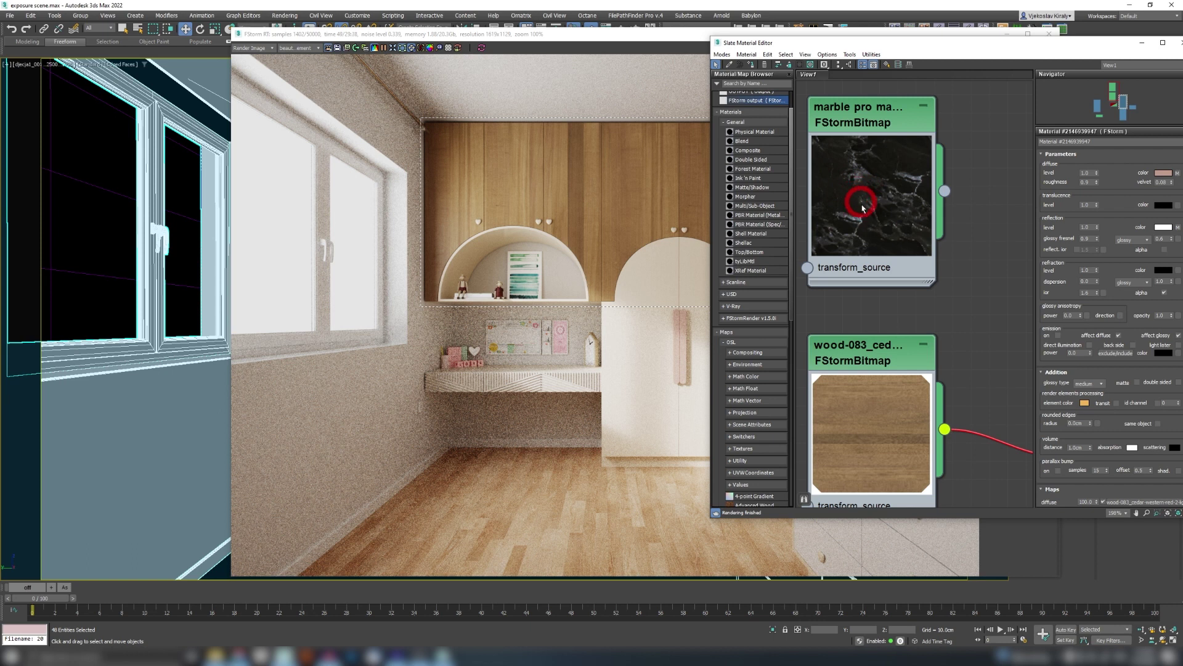
{"action": "scroll", "coordinate": [860, 194], "scroll_direction": "down", "scroll_amount": 2}
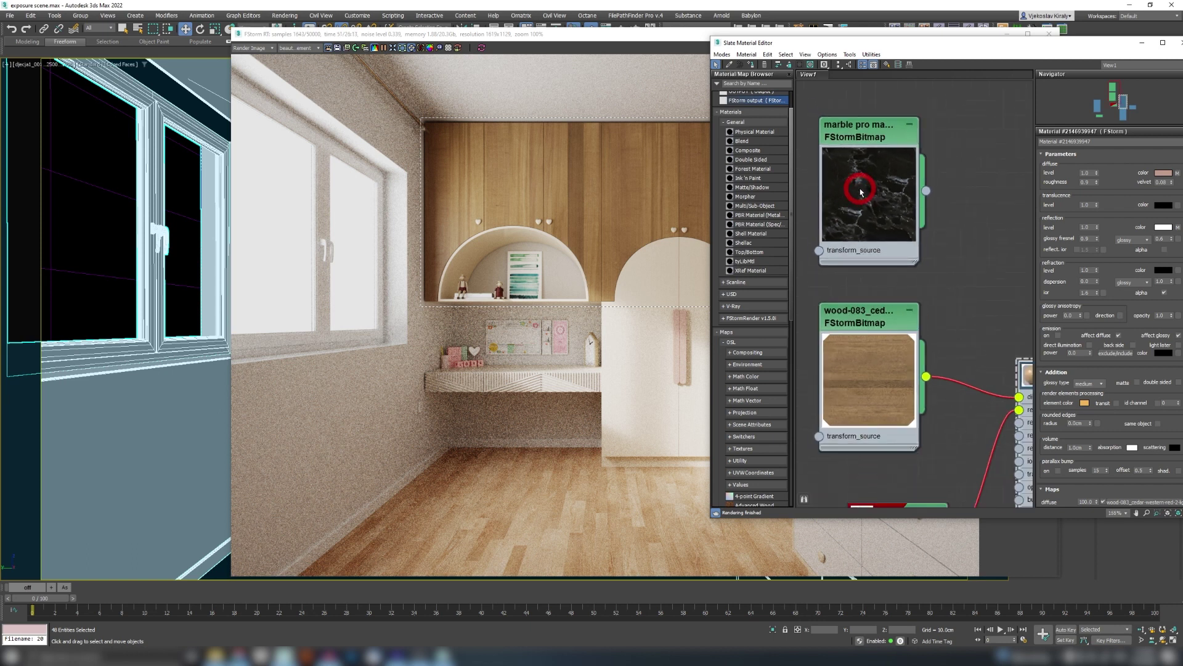
{"action": "middle_click_drag", "start_coordinate": [910, 227], "coordinate": [882, 190]}
{"action": "left_click_drag", "start_coordinate": [890, 151], "coordinate": [987, 359]}
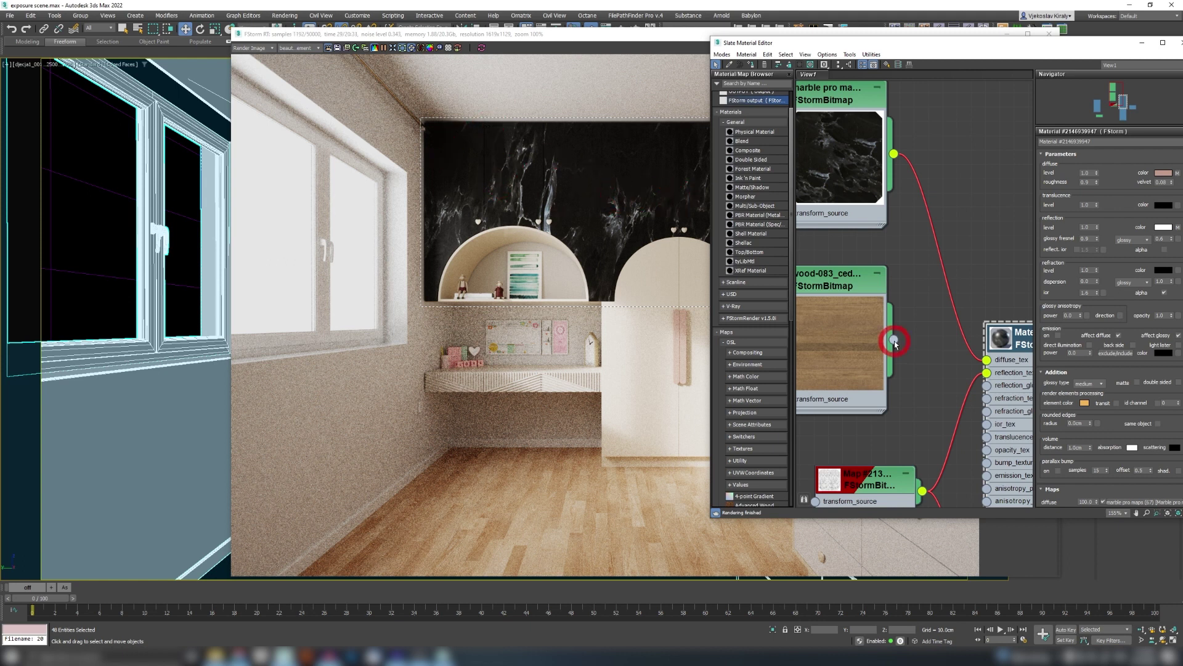
{"action": "left_click_drag", "start_coordinate": [893, 339], "coordinate": [987, 359]}
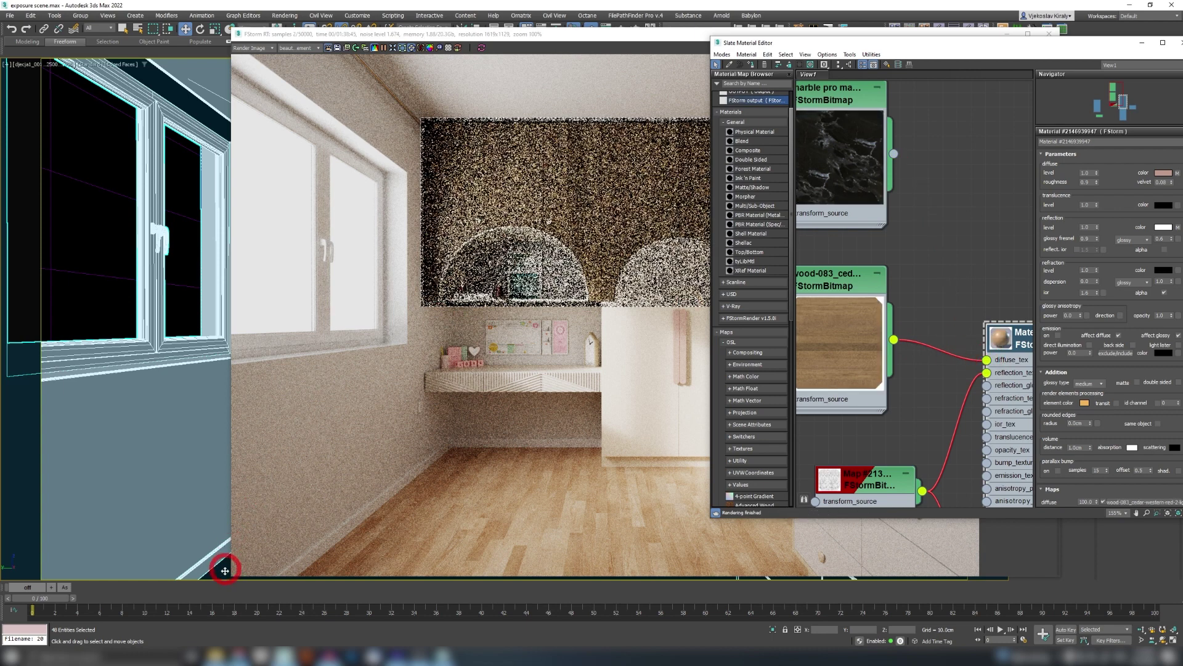
- Bring the FStorm frame buffer forward to show the night scene's warm-lit render
{"action": "left_click", "coordinate": [403, 48]}
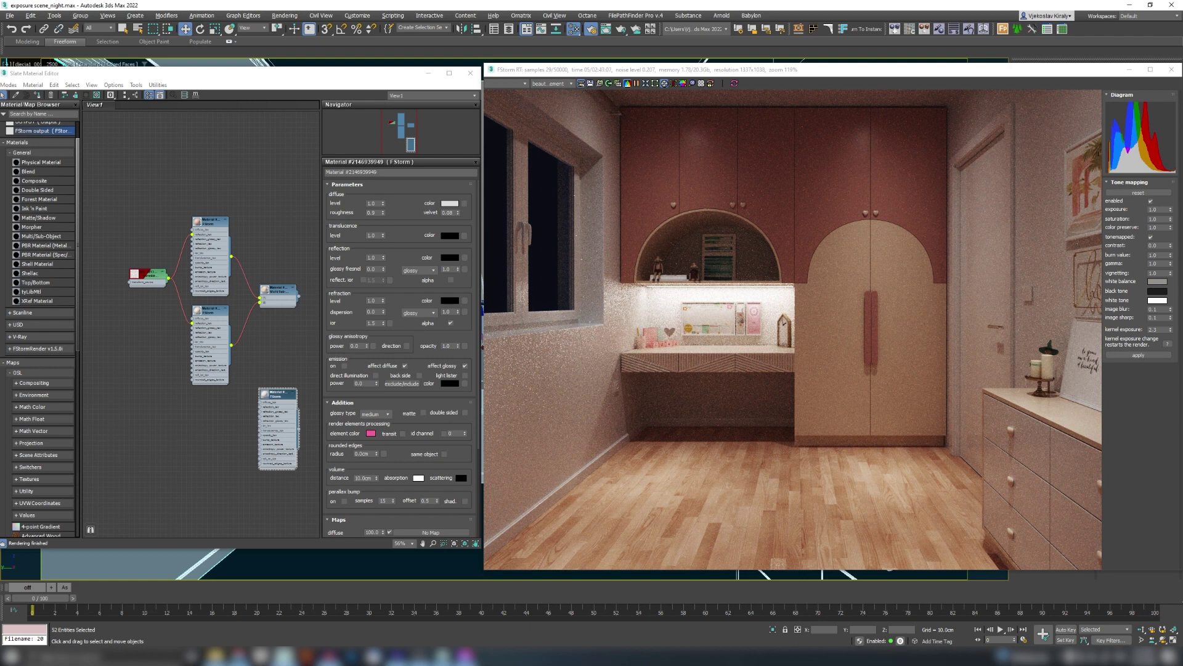
- Assign the grey FStorm clay material (diffuse DCDCDC, 220) to all objects and sample the cabinet colour
{"action": "left_click", "coordinate": [271, 395]}
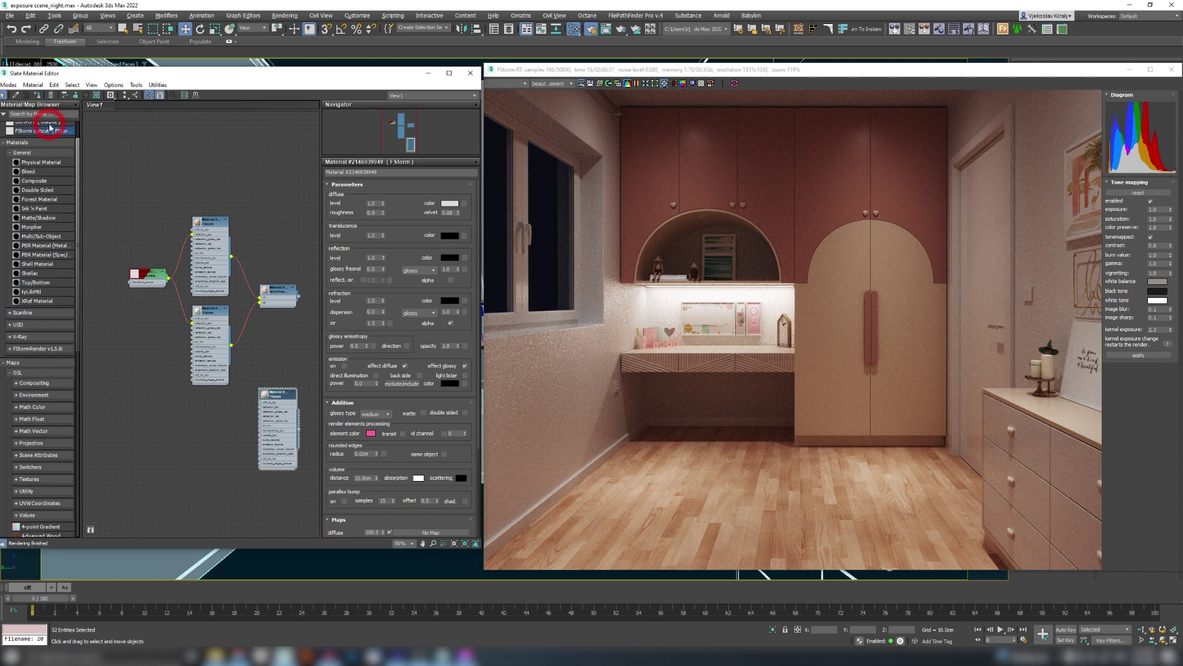
{"action": "left_click", "coordinate": [37, 95]}
{"action": "left_click", "coordinate": [450, 204]}
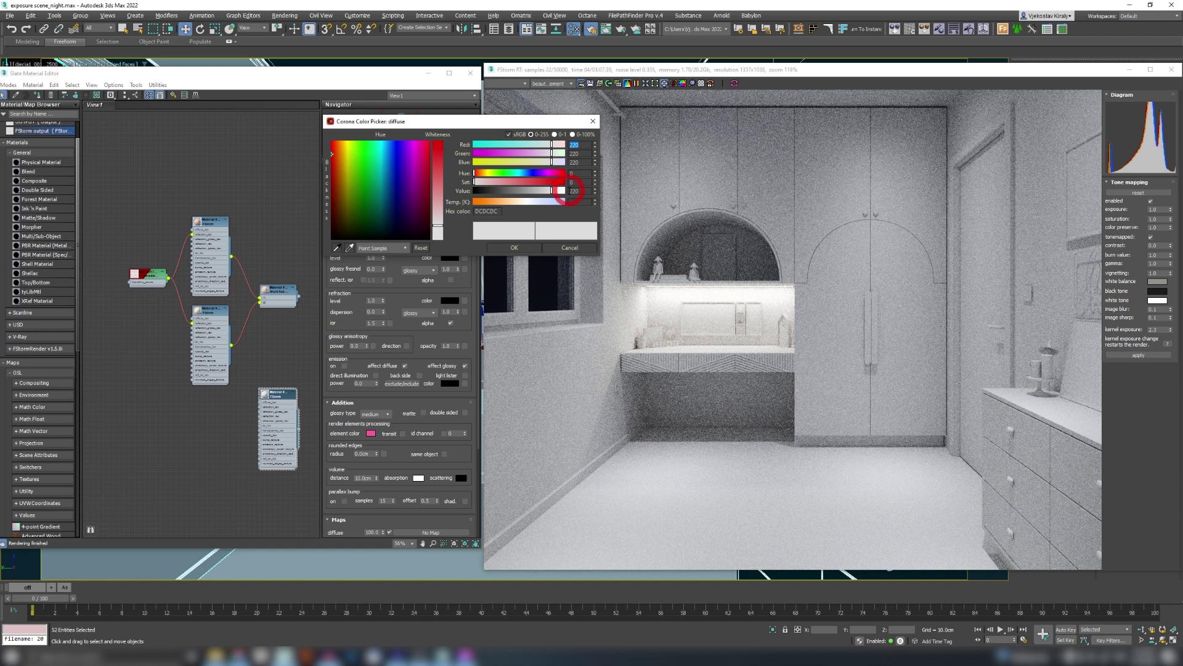
{"action": "left_click", "coordinate": [504, 246]}
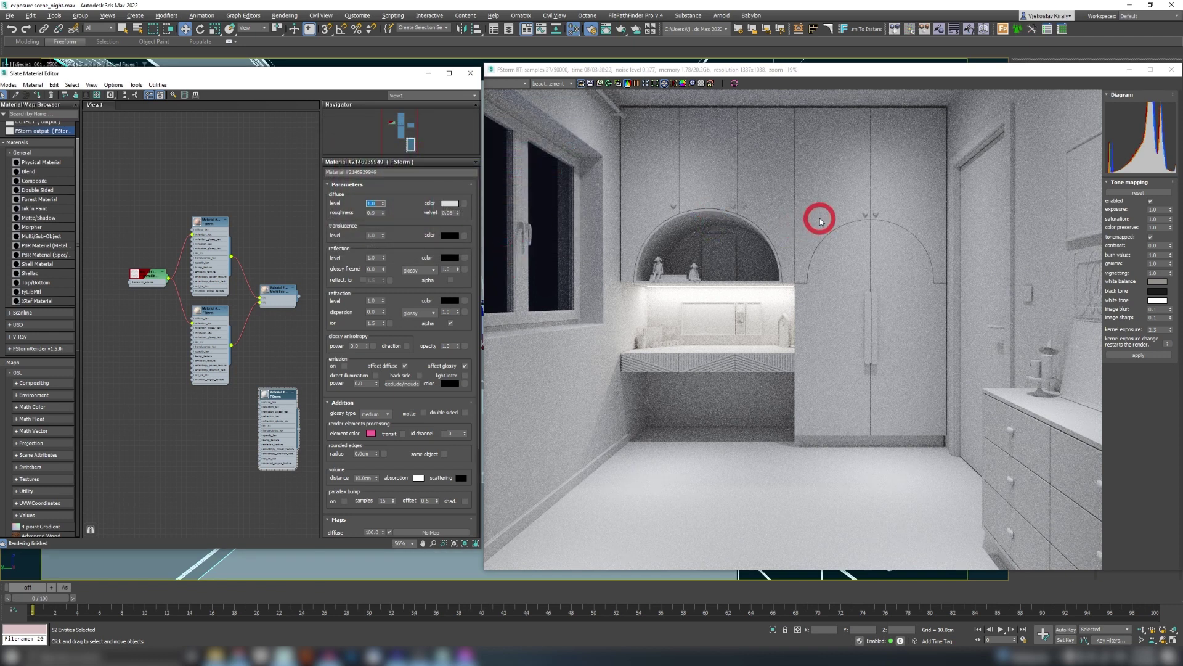
{"action": "left_click", "coordinate": [840, 214]}
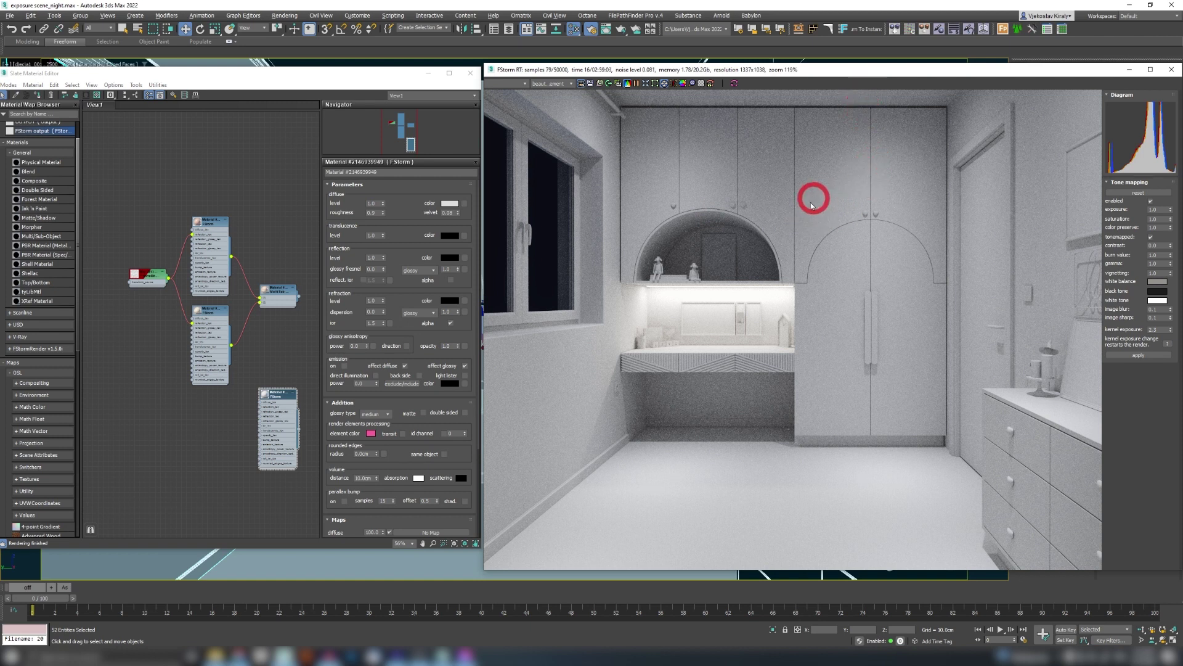
{"action": "mouse_move", "coordinate": [864, 189]}
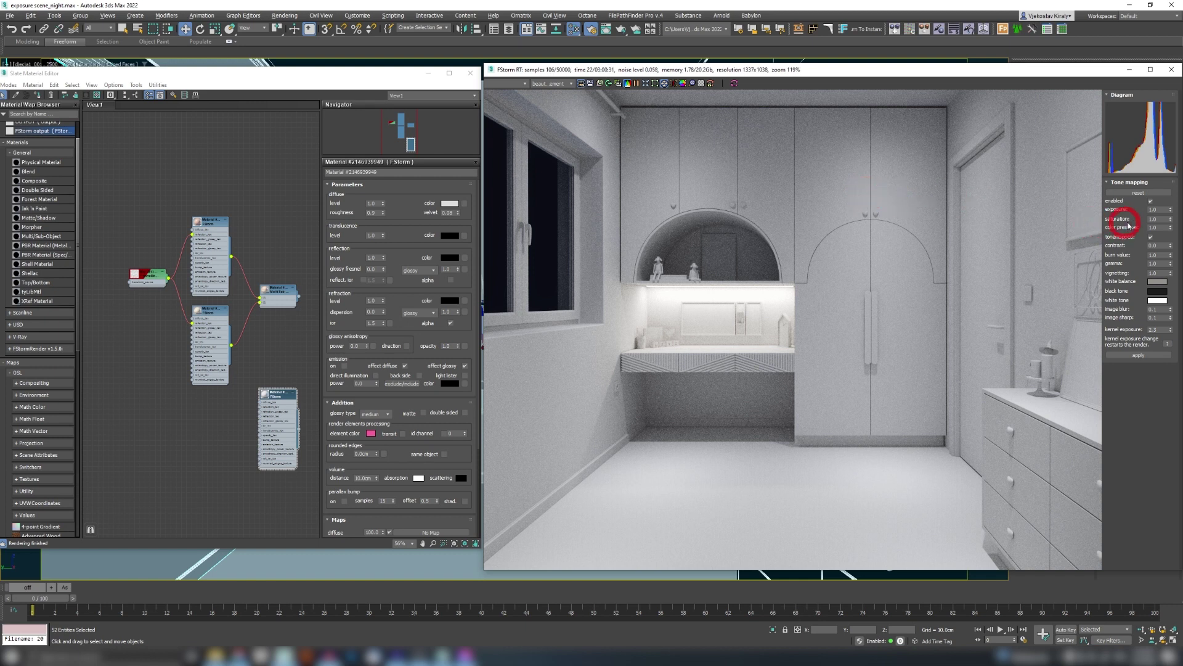
- Mark a measuring region over the upper cabinets and raise exposure to 1.5, then 1.6
{"action": "left_click", "coordinate": [1154, 210]}
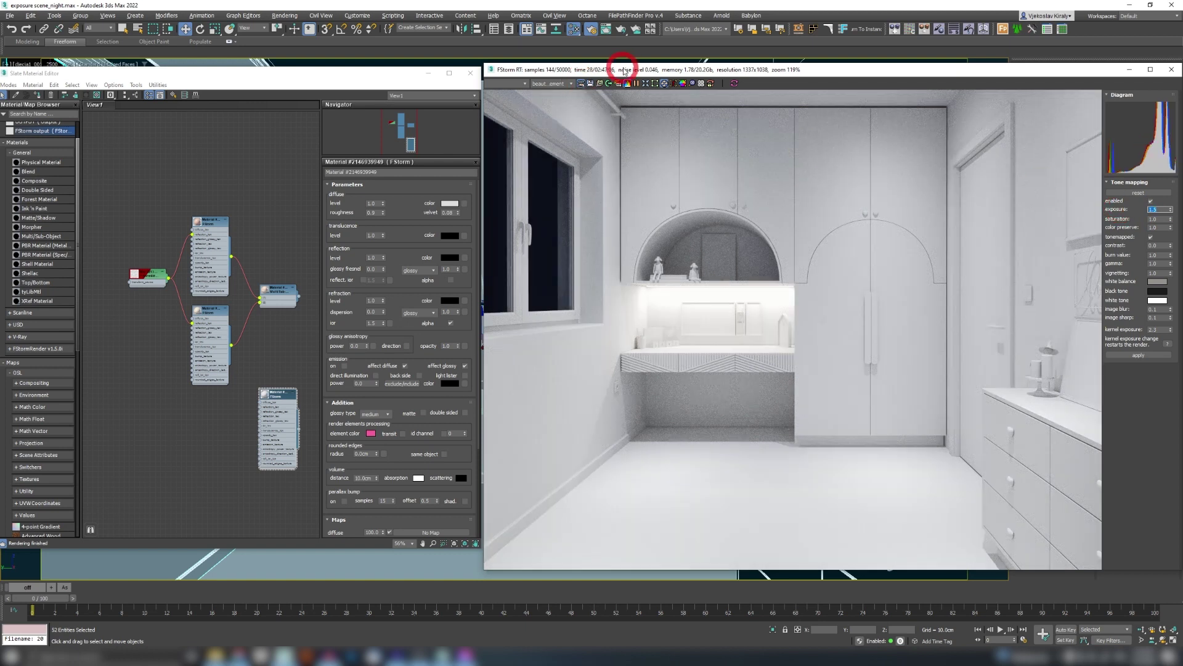
{"action": "left_click", "coordinate": [653, 83]}
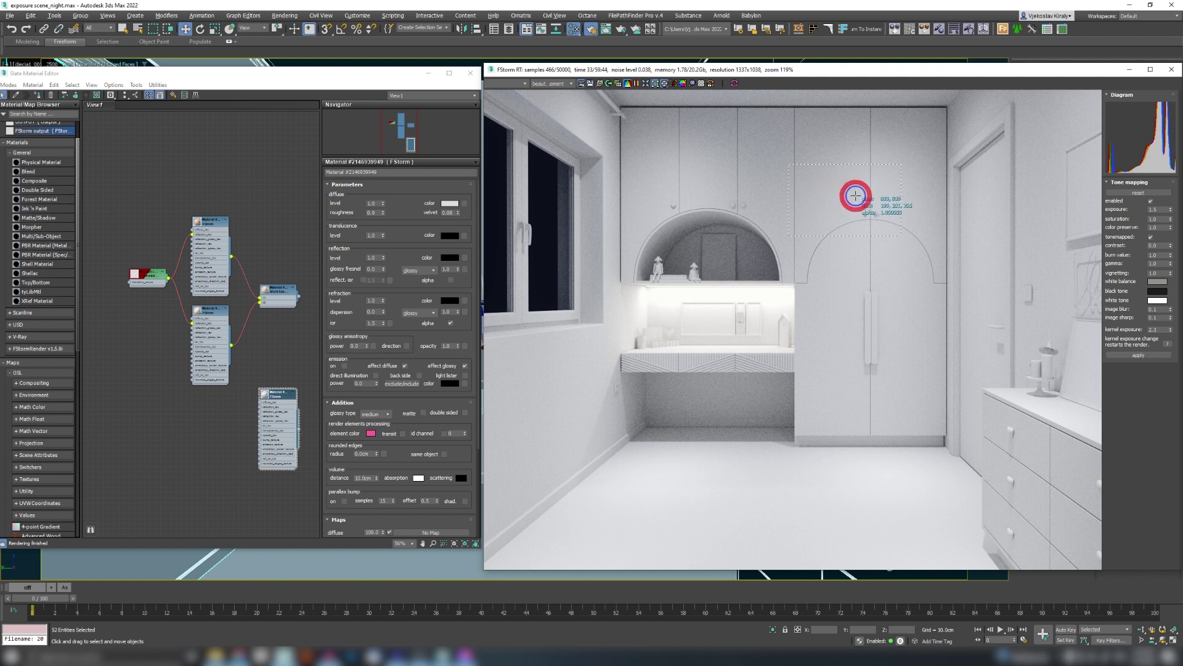
{"action": "left_click", "coordinate": [1153, 210]}
{"action": "key", "text": "Return"}
{"action": "mouse_move", "coordinate": [857, 190]}
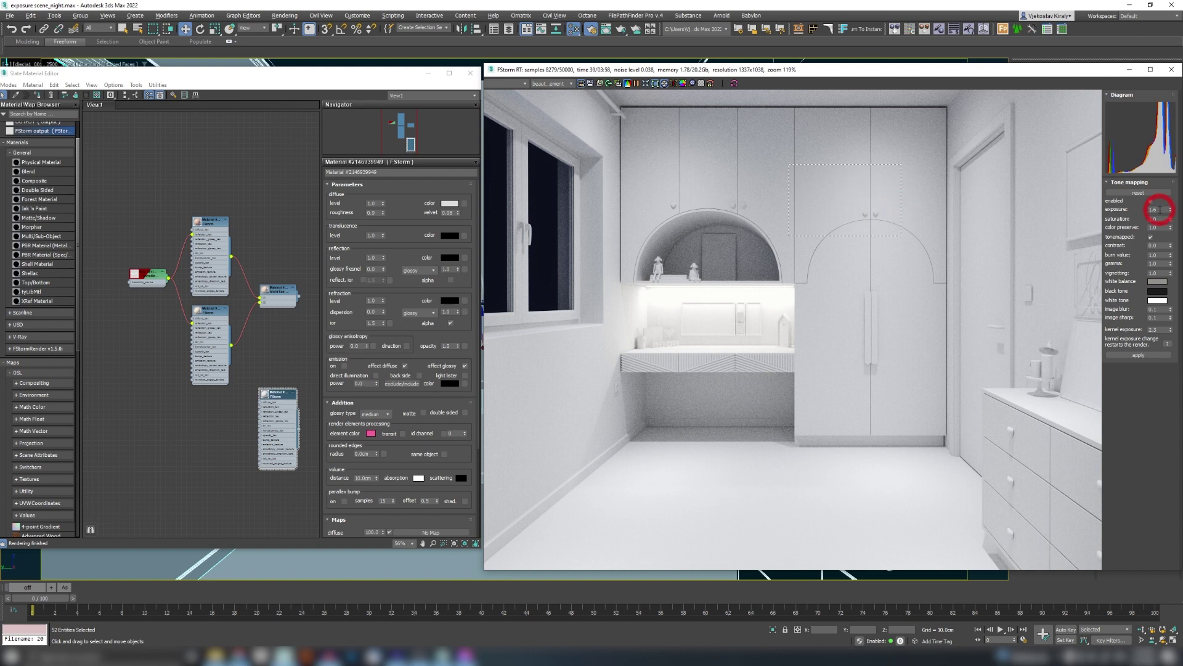
- Raise exposure to 1.8, 2.0 and finally 2.1, checking the cabinet's pixel readout each time
{"action": "left_click", "coordinate": [1154, 210]}
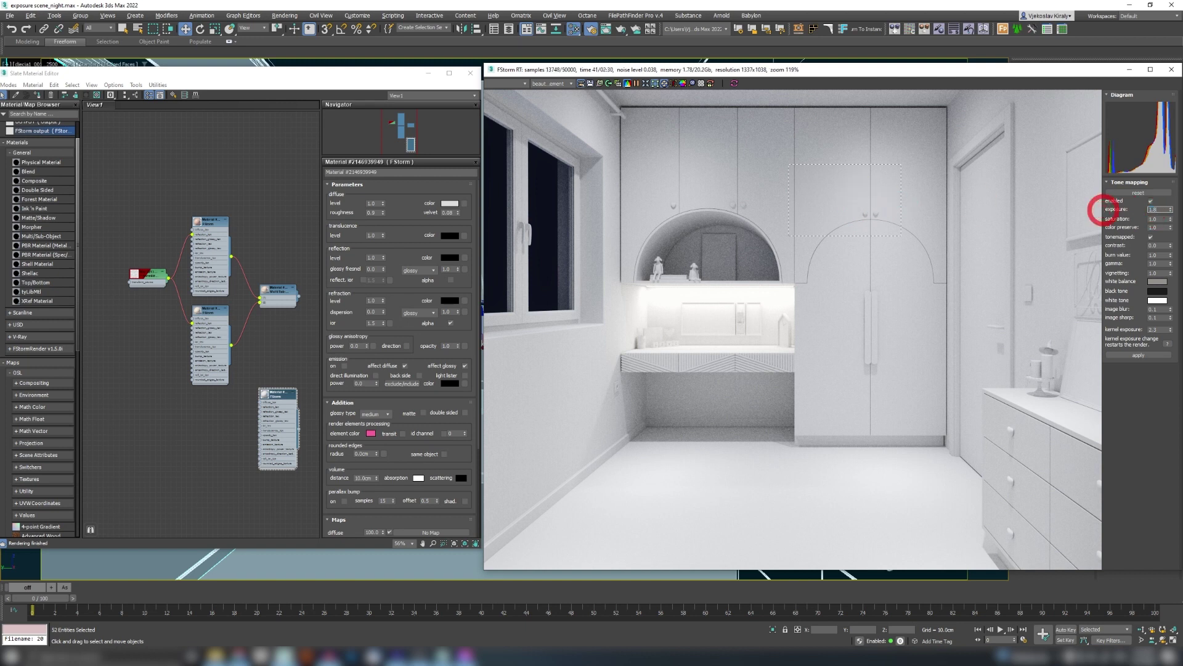
{"action": "key", "text": "Return"}
{"action": "mouse_move", "coordinate": [853, 193]}
{"action": "left_click", "coordinate": [1153, 209]}
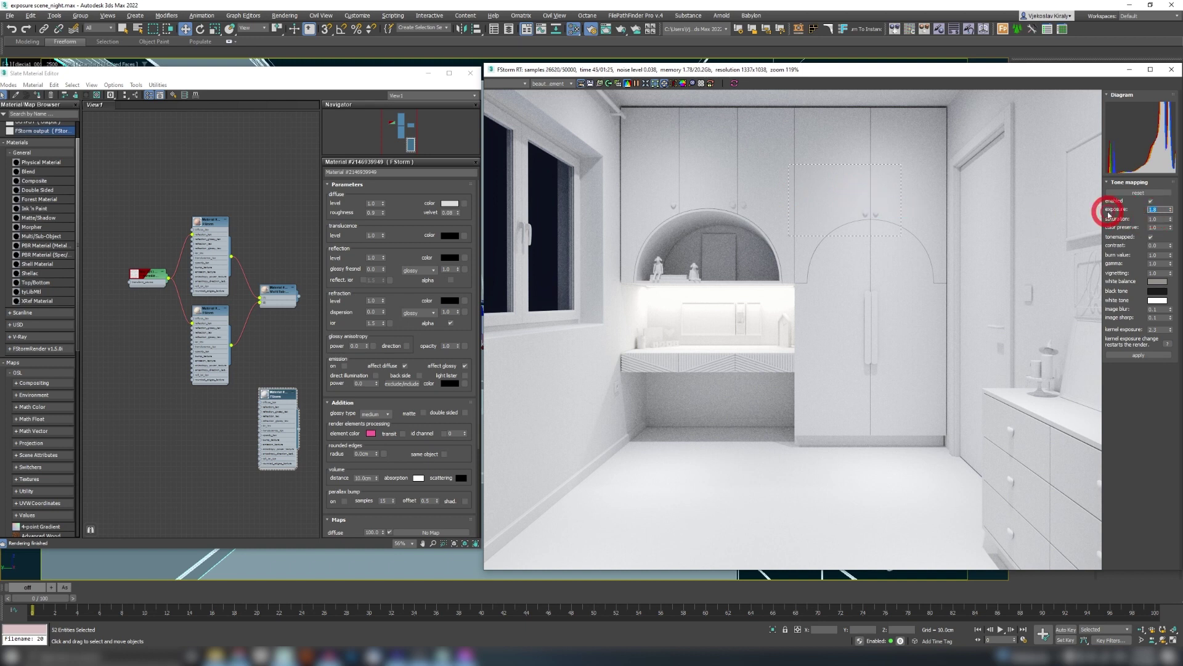
{"action": "key", "text": "Return"}
{"action": "mouse_move", "coordinate": [859, 188]}
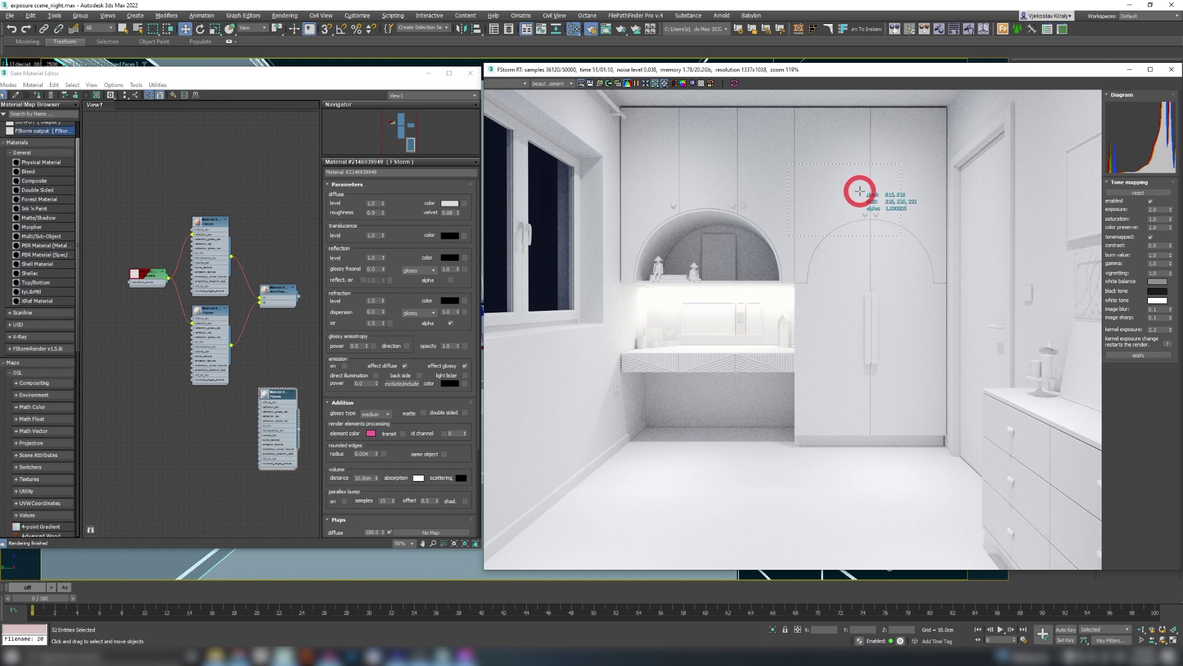
{"action": "left_click", "coordinate": [1158, 209]}
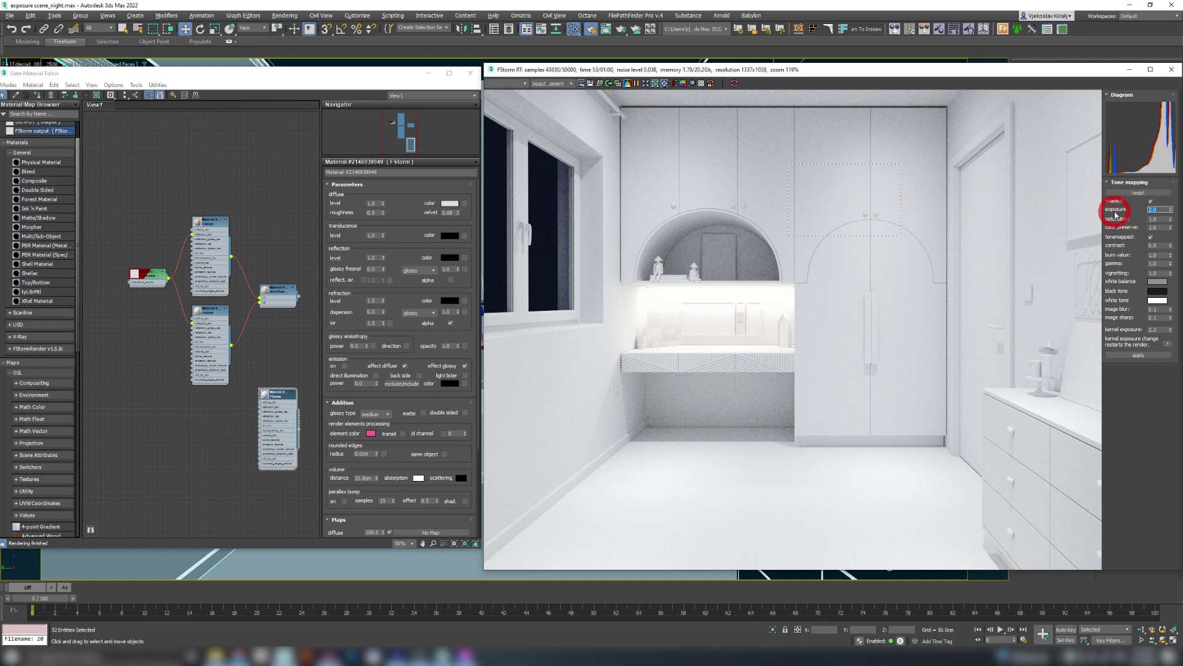
{"action": "type", "text": "2.1"}
{"action": "key", "text": "Return"}
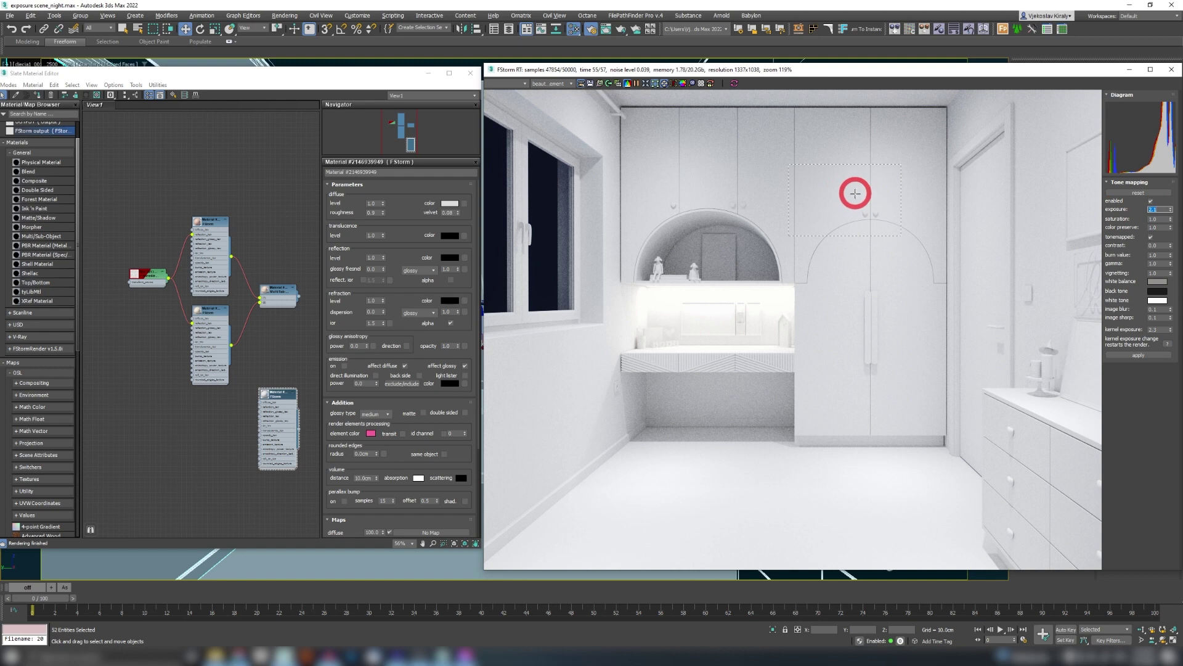
{"action": "mouse_move", "coordinate": [858, 196]}
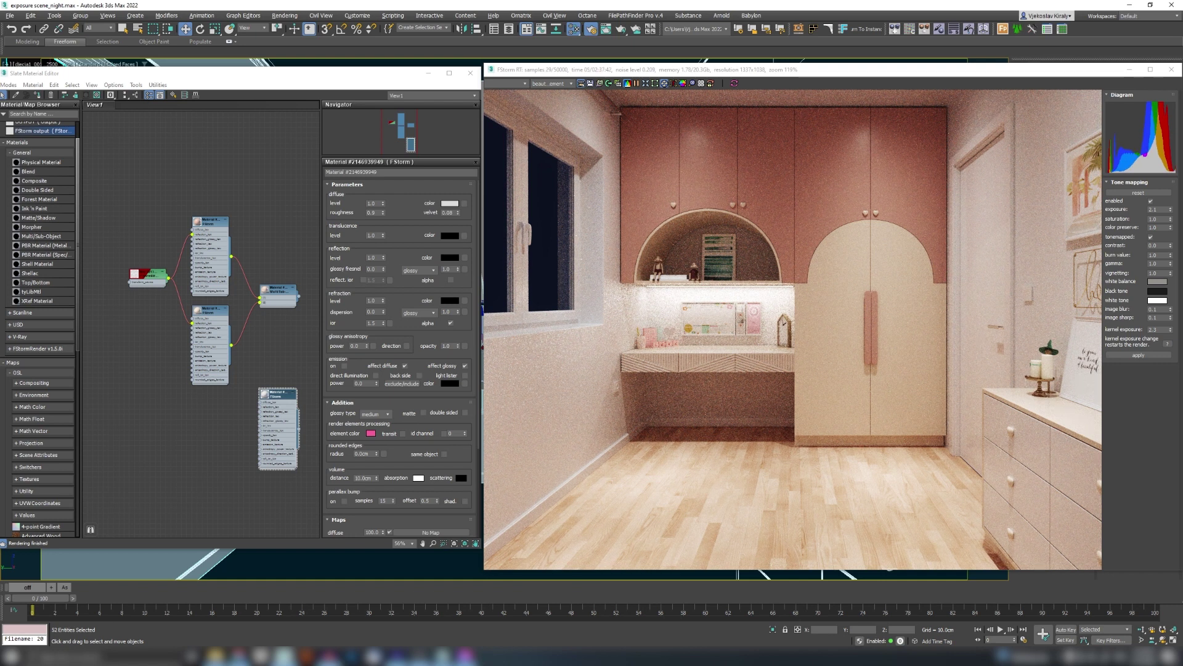
- Resume the FStorm render so it refines to about 28113 of 50000 samples
{"action": "left_click", "coordinate": [655, 84]}
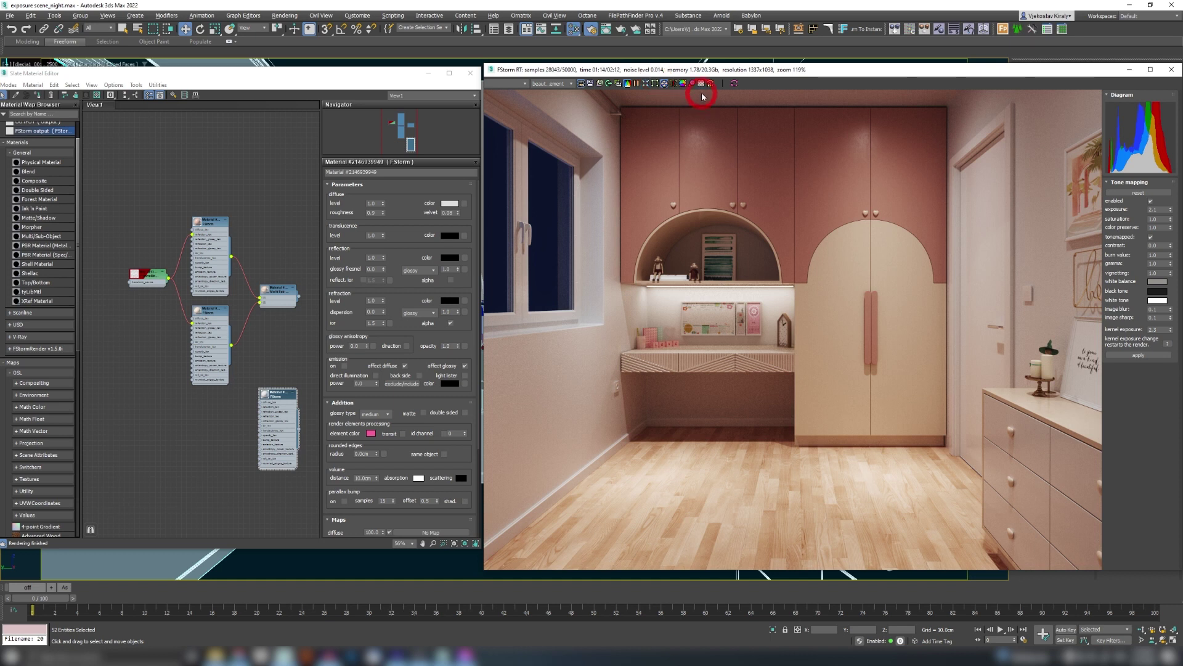
- Compare the peach material's diffuse RGB with the rendered peach cabinet's pixel colour
{"action": "left_click", "coordinate": [210, 223]}
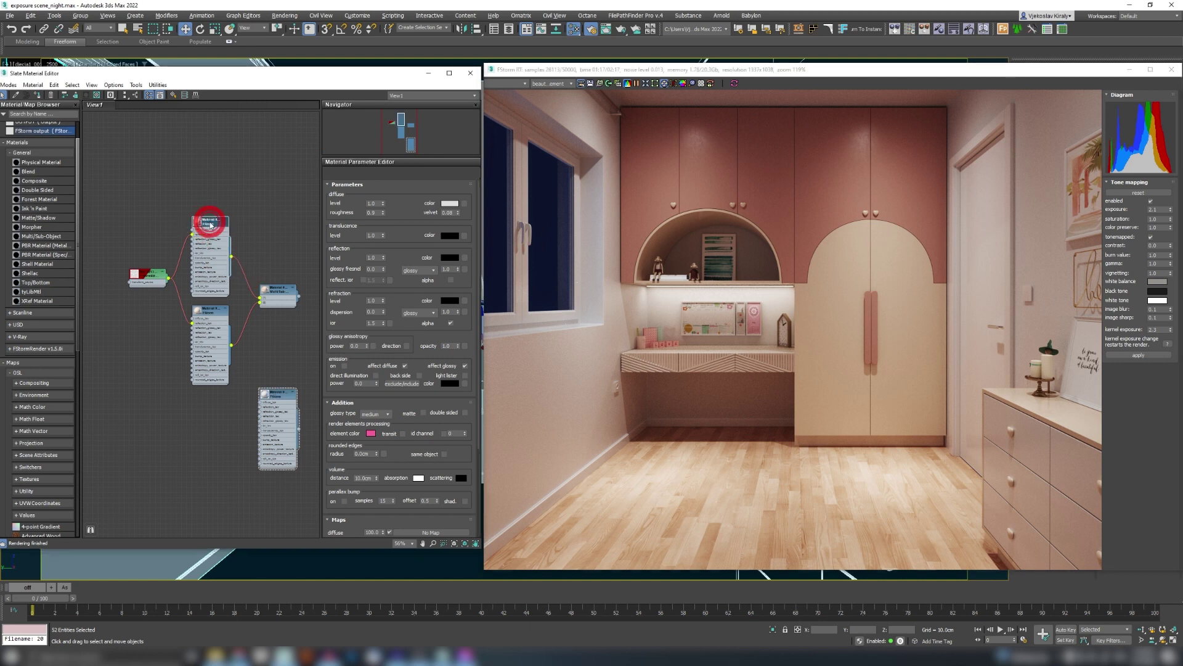
{"action": "left_click", "coordinate": [449, 202]}
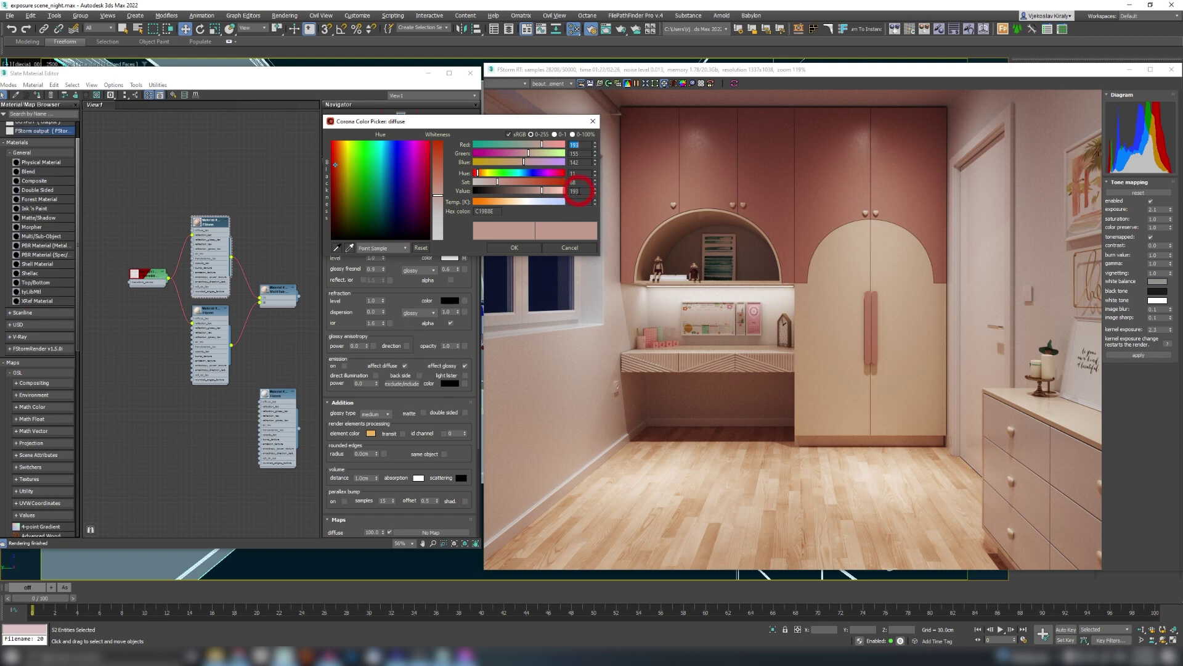
{"action": "left_click", "coordinate": [593, 121]}
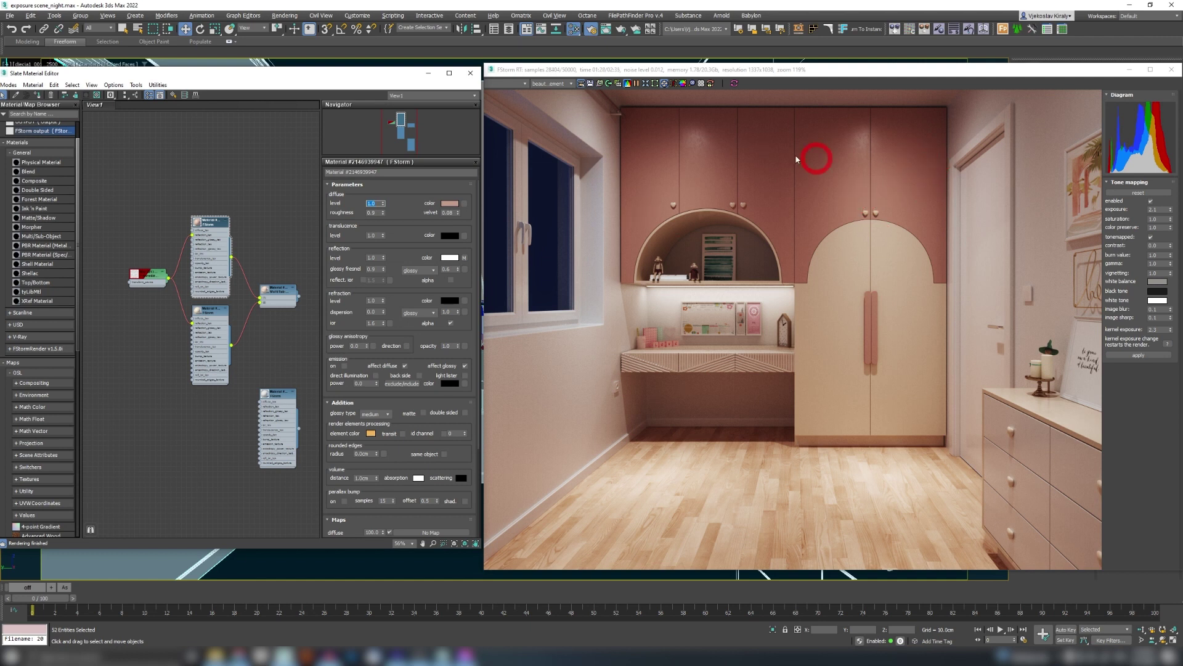
{"action": "left_click_drag", "start_coordinate": [867, 200], "coordinate": [554, 188]}
{"action": "left_click", "coordinate": [450, 203]}
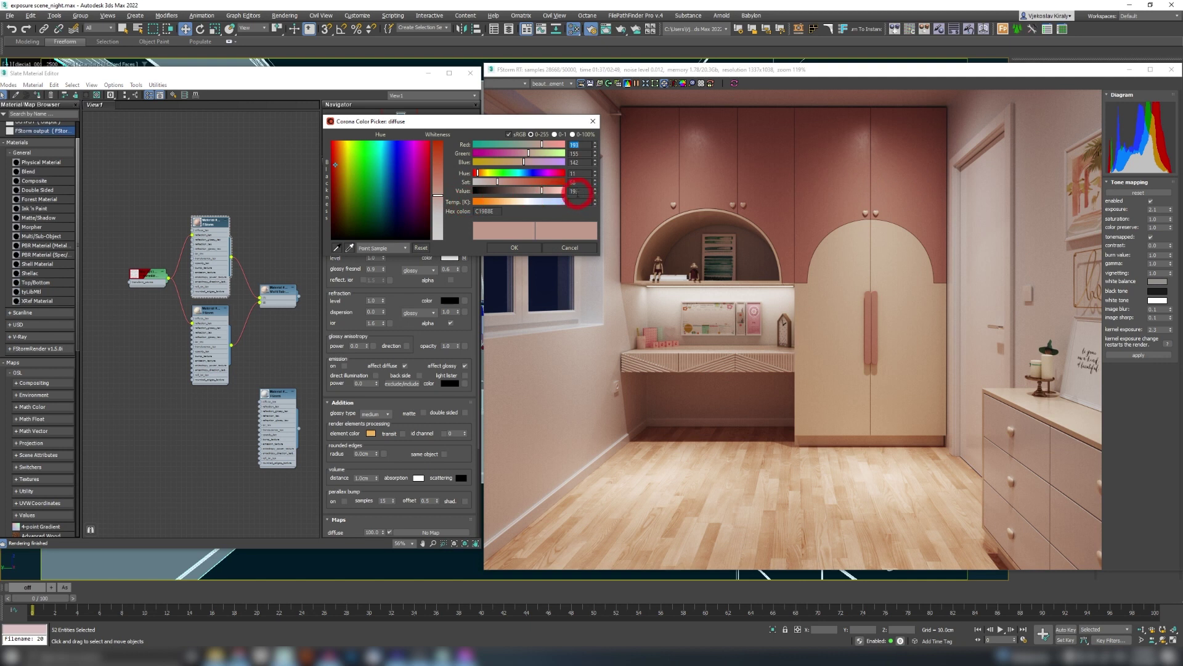
{"action": "left_click", "coordinate": [593, 121]}
- Set tone-mapping exposure to 2.2 and re-sample the peach cabinet's rendered colour
{"action": "left_click", "coordinate": [1153, 210]}
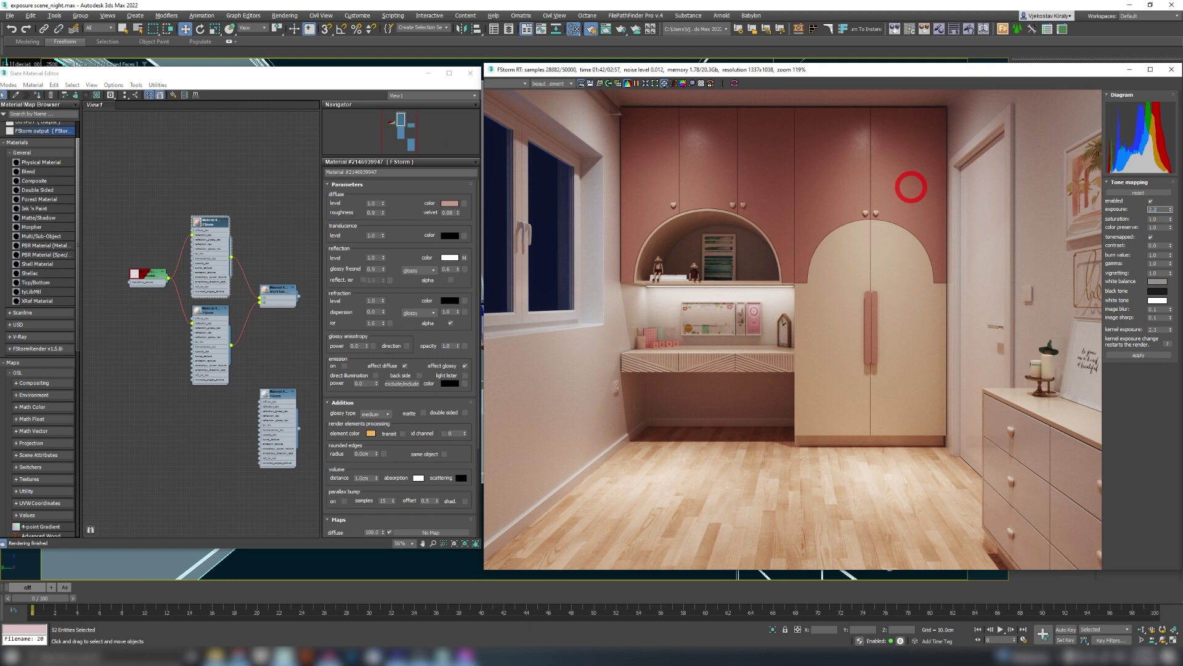
{"action": "left_click", "coordinate": [863, 192]}
{"action": "left_click_drag", "start_coordinate": [867, 193], "coordinate": [863, 193]}
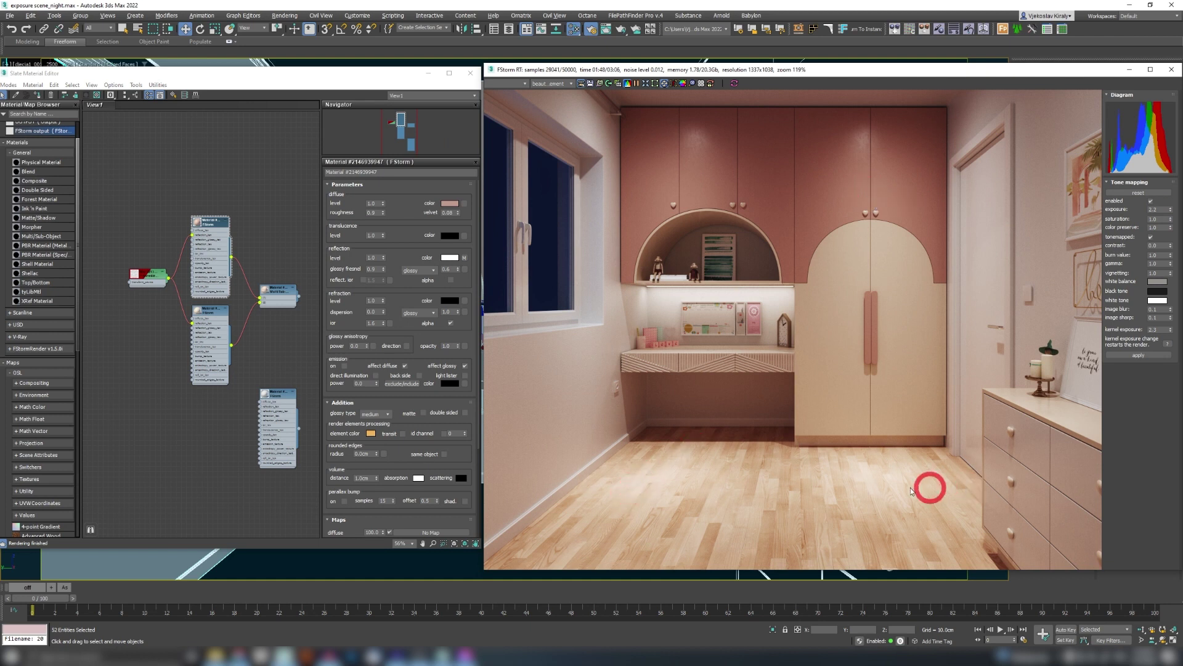